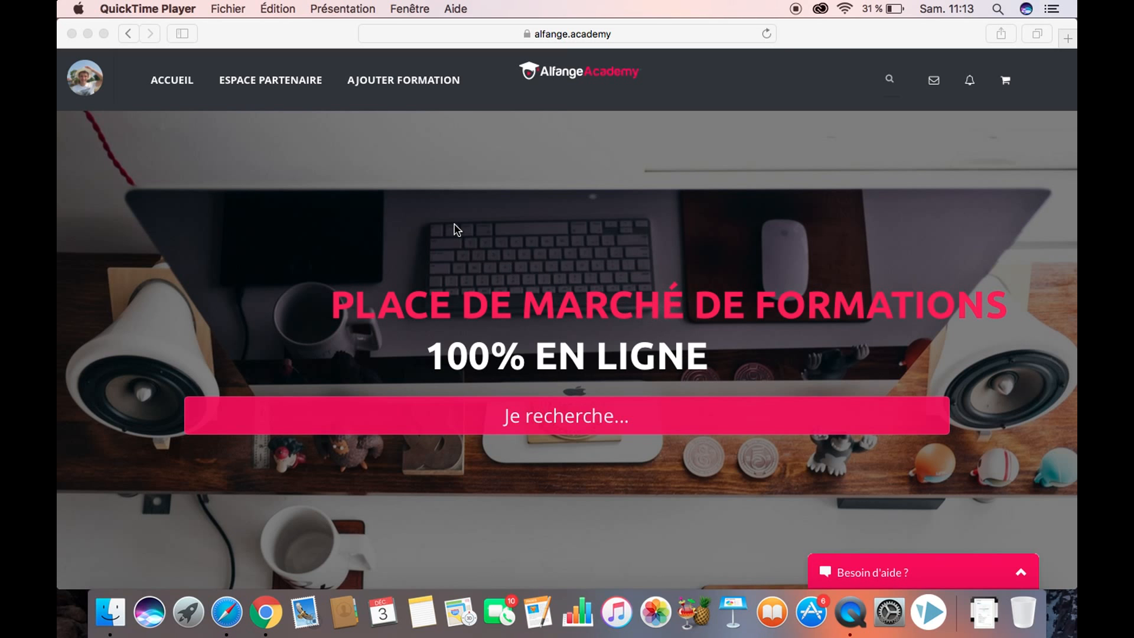
Start adding a new course on the site and title it "Test"
left_click(417, 82)
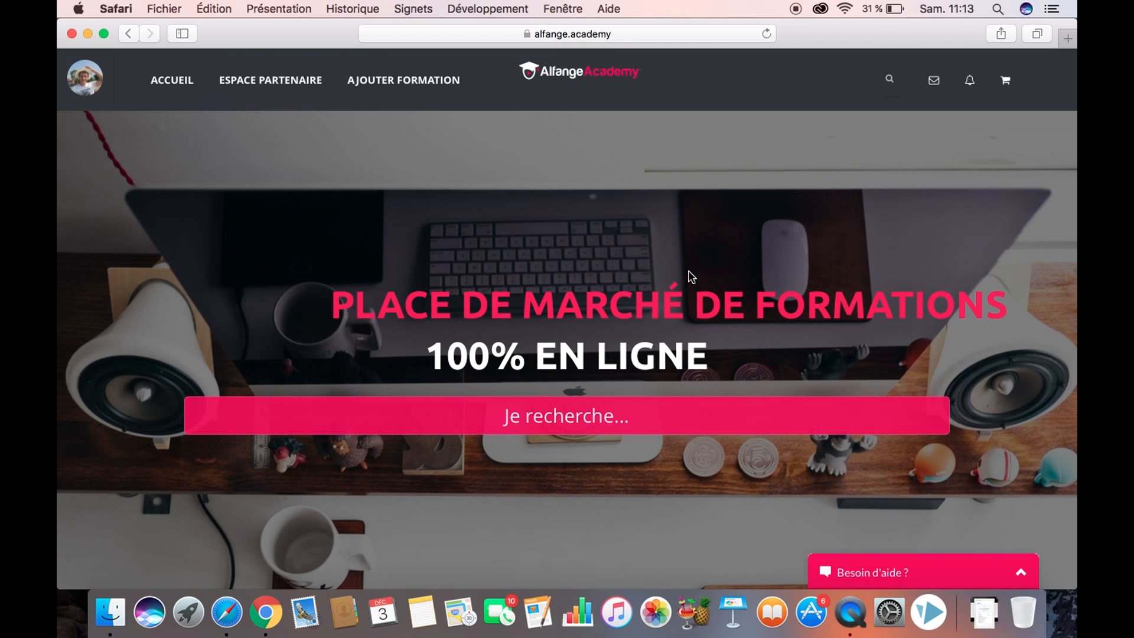
left_click(410, 83)
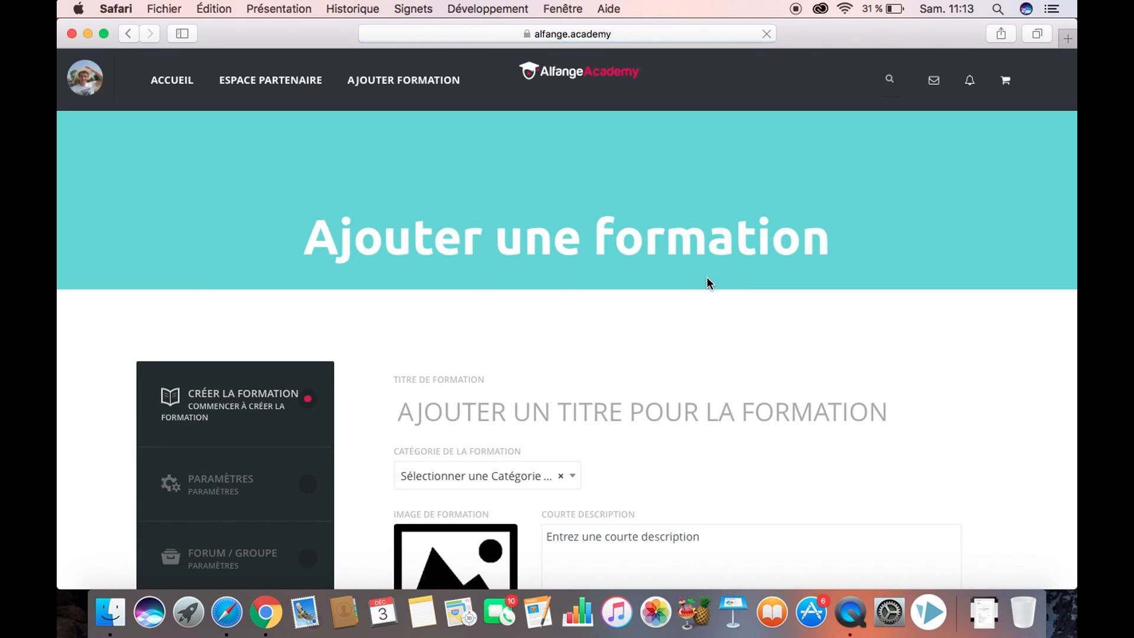
scroll(707, 277, "down", 4)
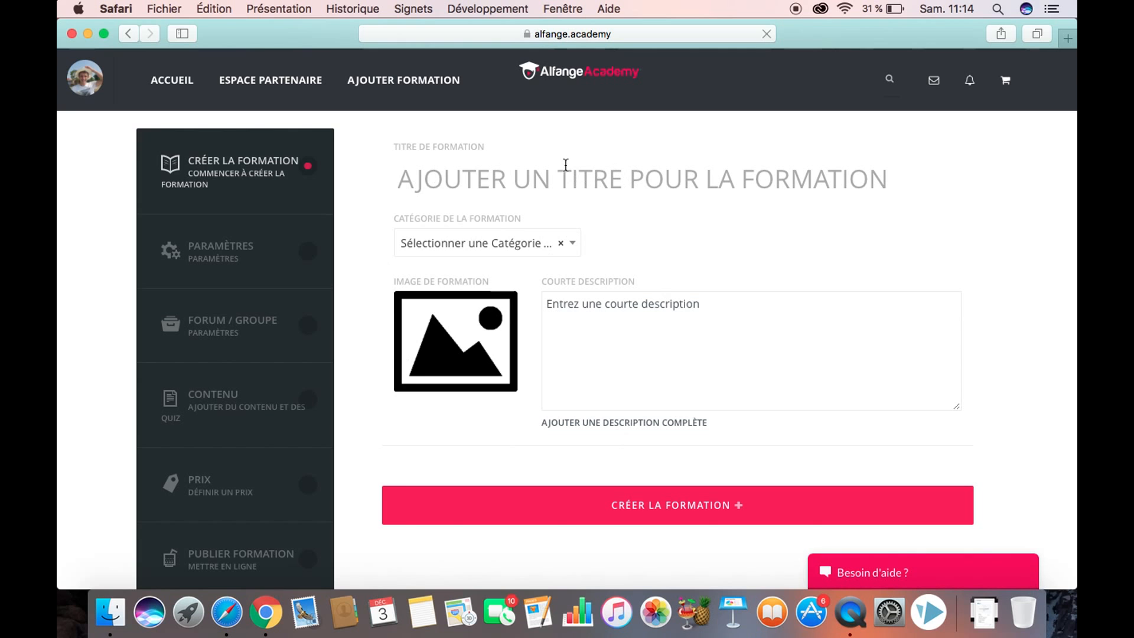
left_click(548, 185)
type("Test")
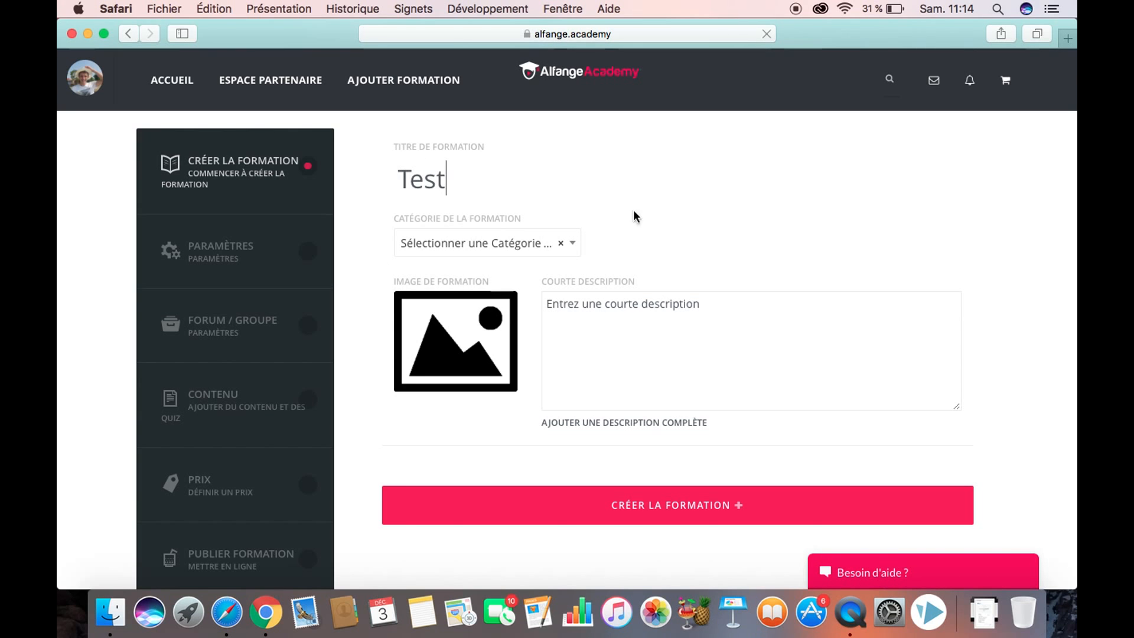
Show the full description editor for the course and place the cursor in its text
left_click(623, 316)
left_click(654, 423)
scroll(825, 400, "down", 2)
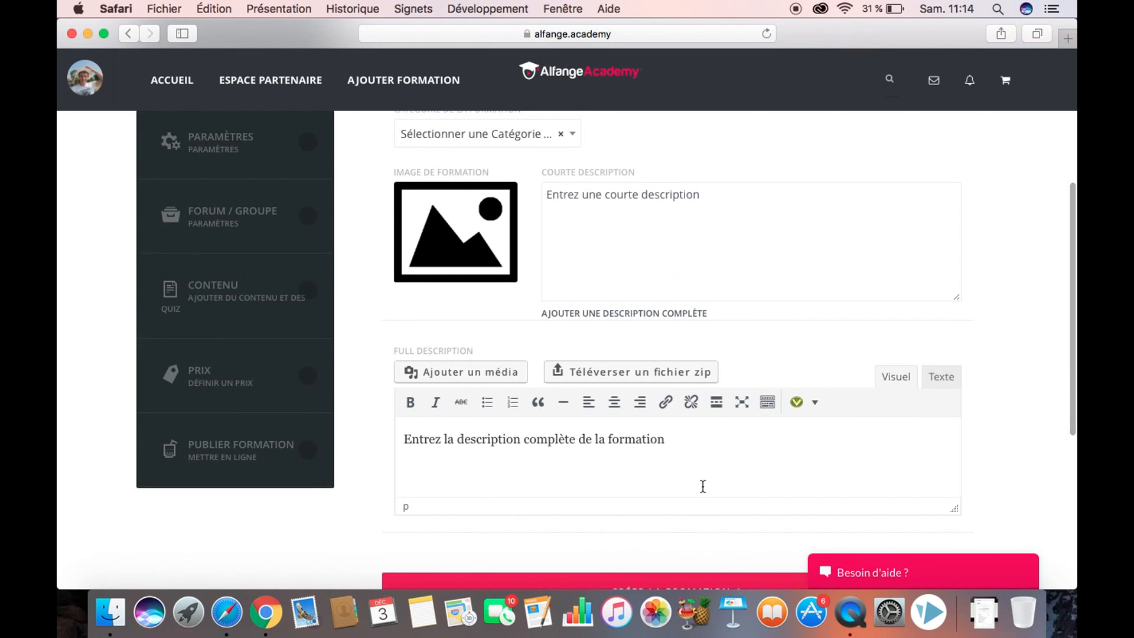
left_click(671, 316)
left_click(624, 313)
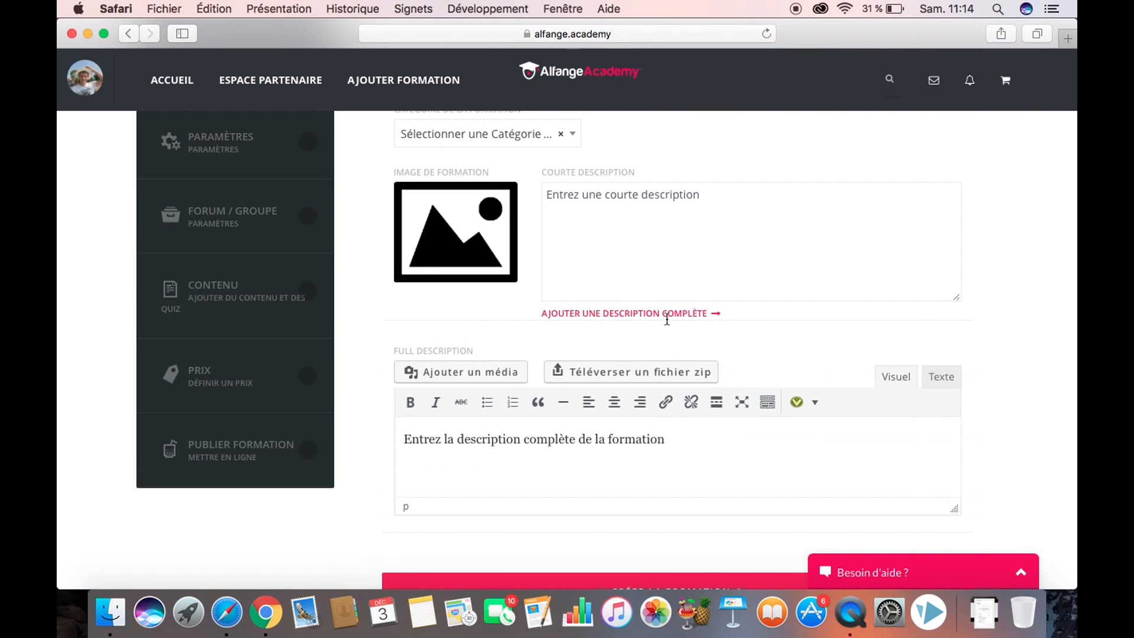
left_click(708, 457)
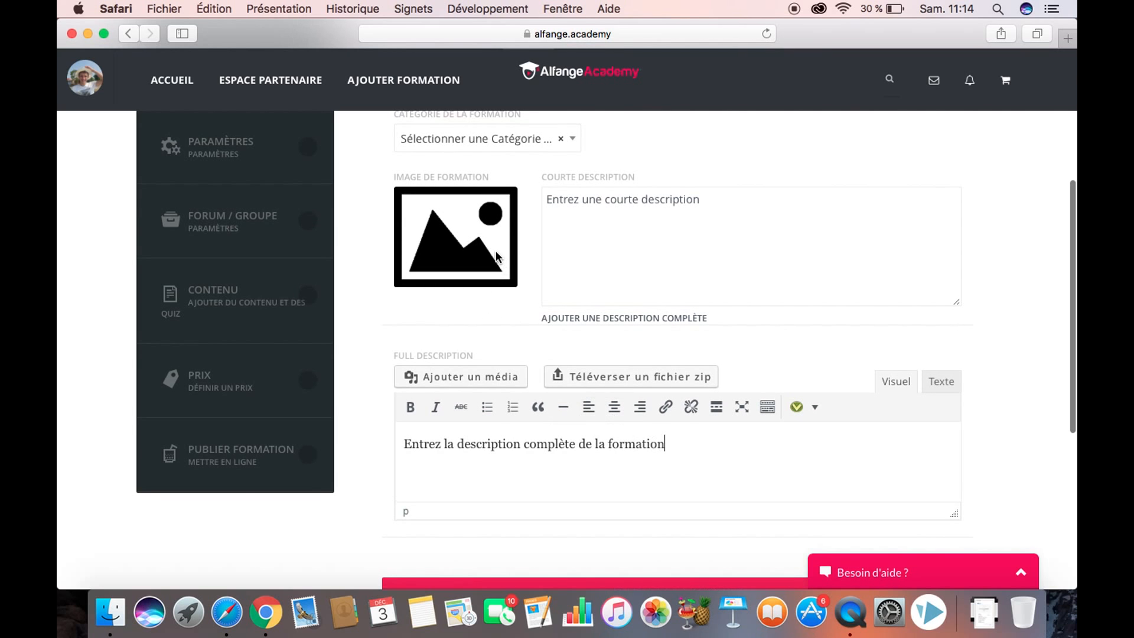
Upload the file "1 (2).png" and set it as the course image
scroll(495, 250, "up", 3)
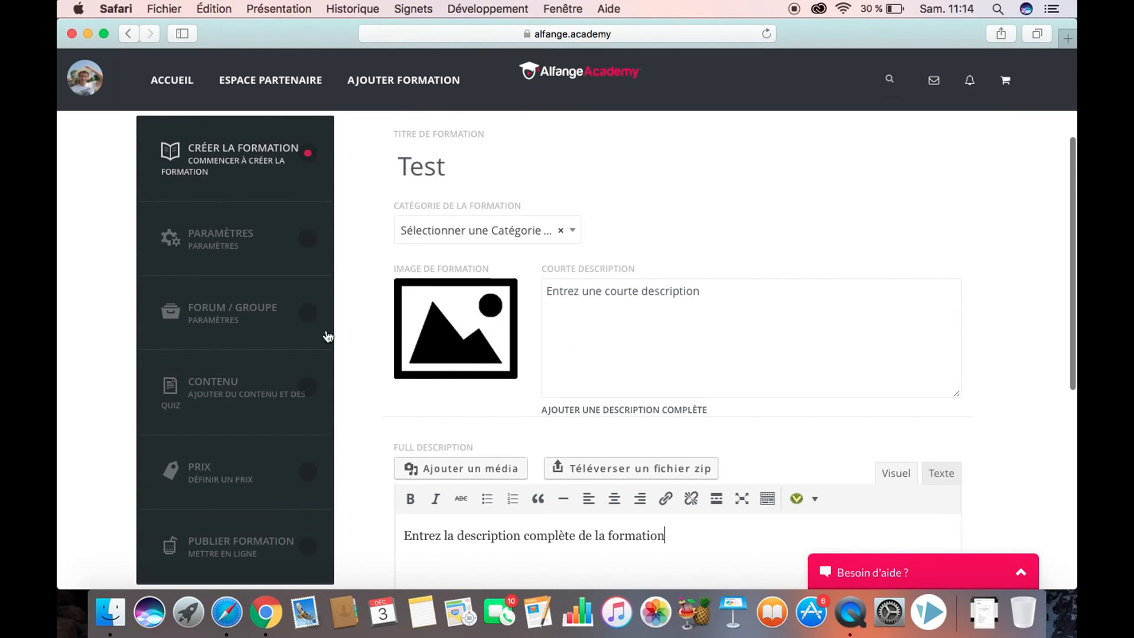
left_click(462, 321)
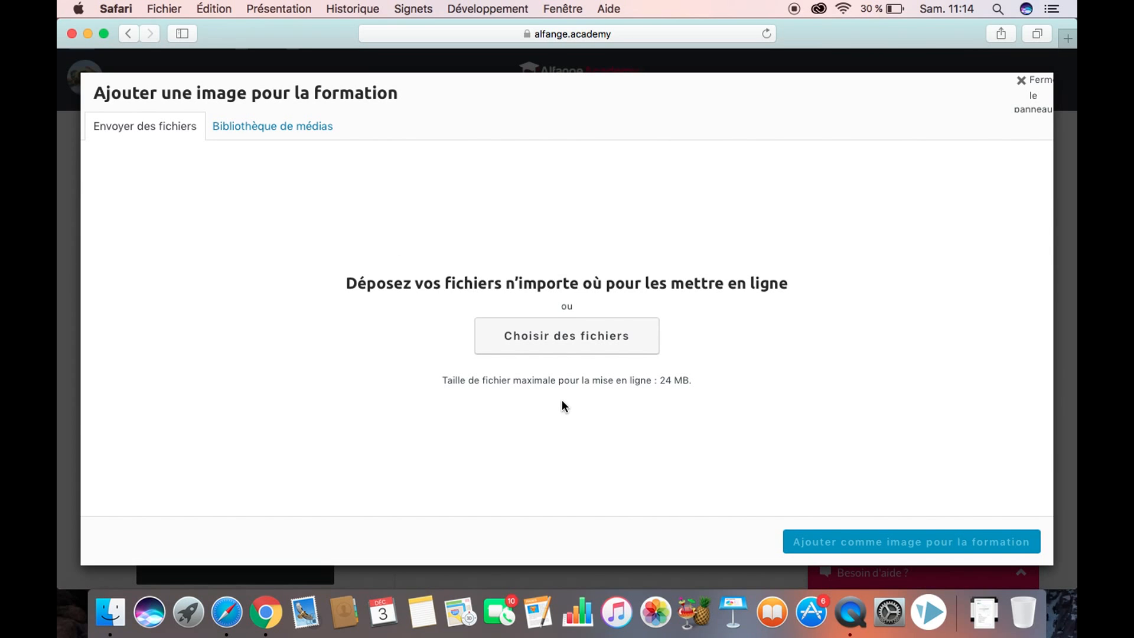
left_click(570, 343)
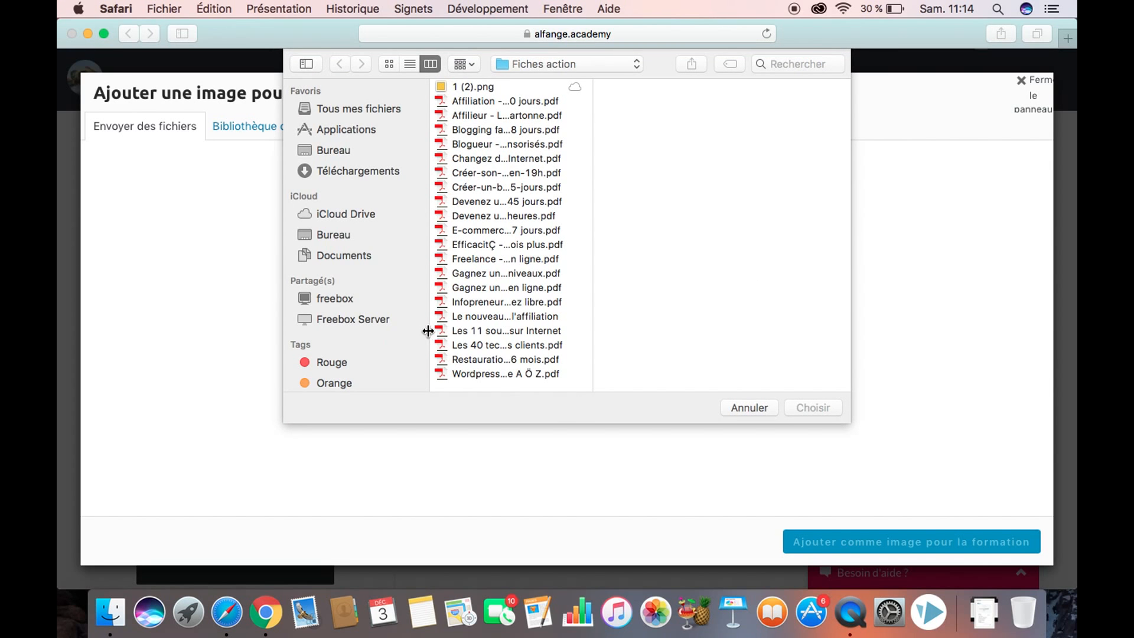
left_click(484, 86)
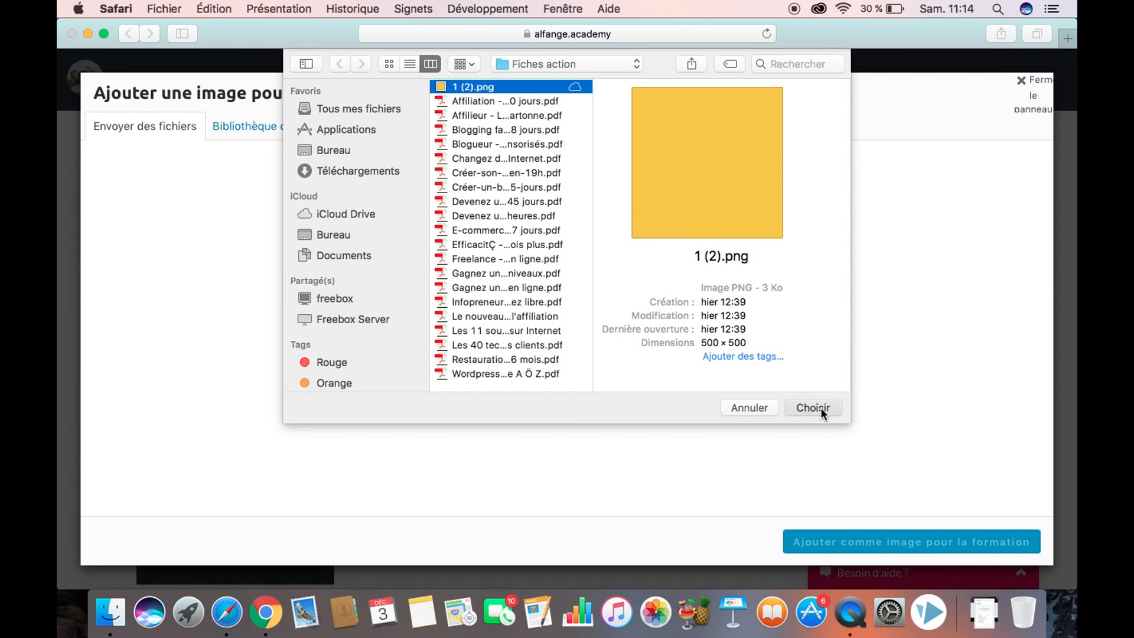
left_click(820, 408)
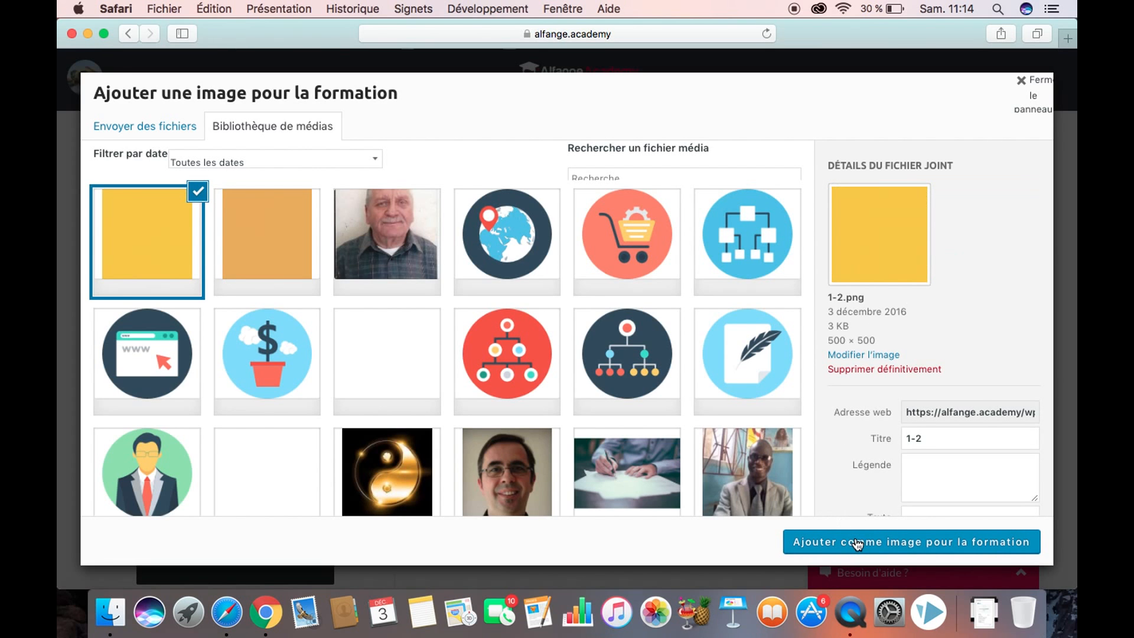
left_click(856, 542)
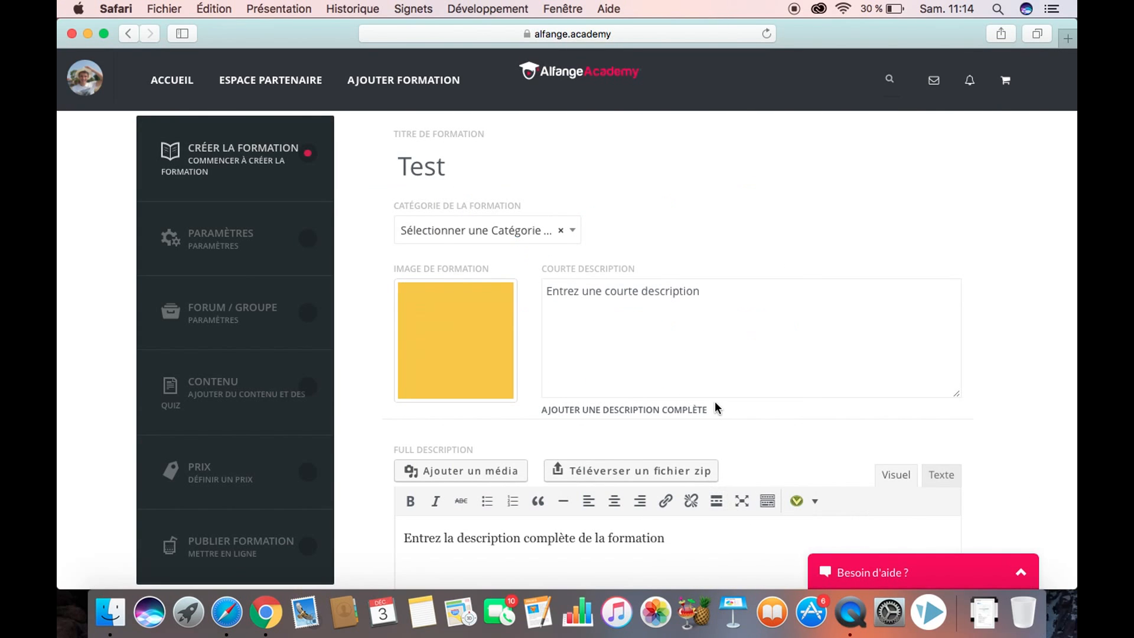
Create the course from the completed form and confirm the creation
scroll(715, 403, "down", 4)
left_click(669, 553)
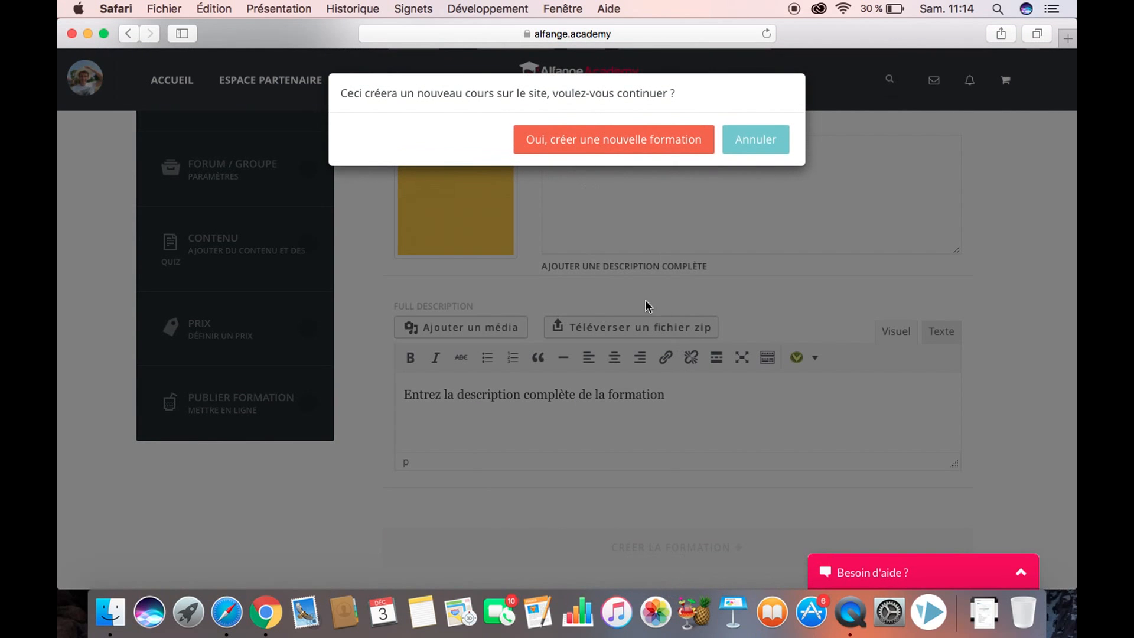
left_click(624, 148)
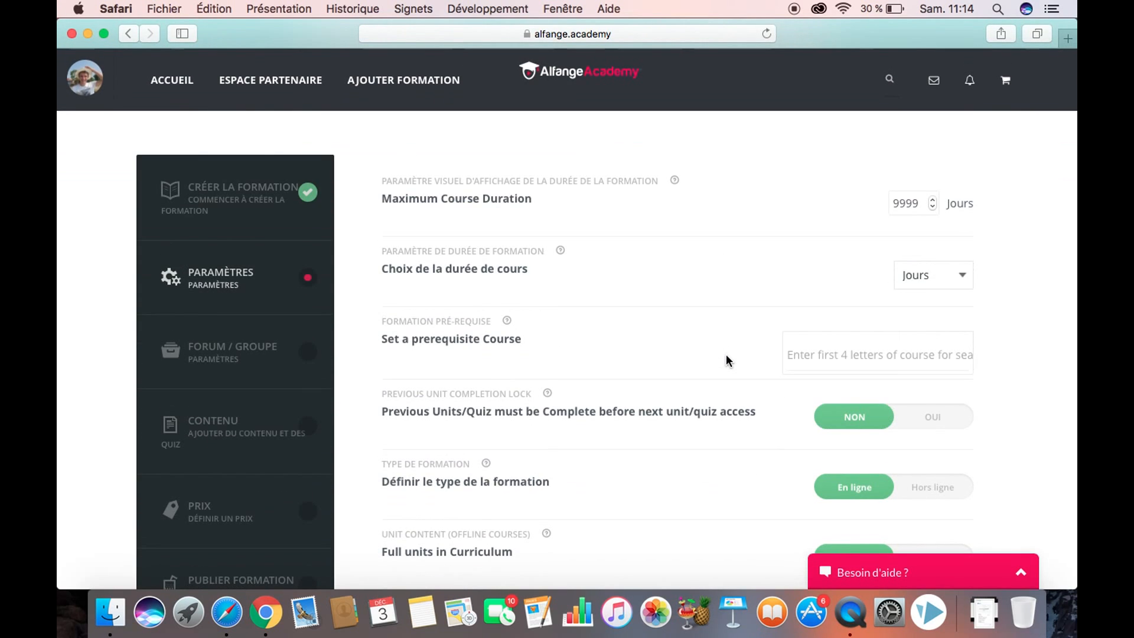
Enter "Bienvenue dans ma formation" as the course instruction in the course settings
scroll(726, 358, "down", 5)
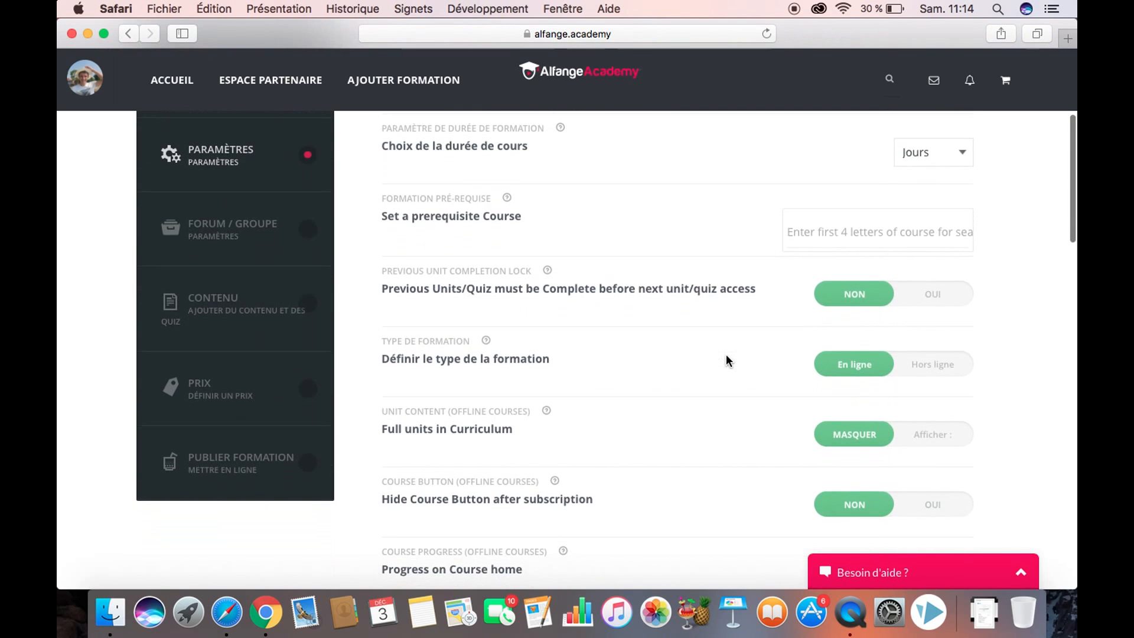
scroll(727, 358, "down", 6)
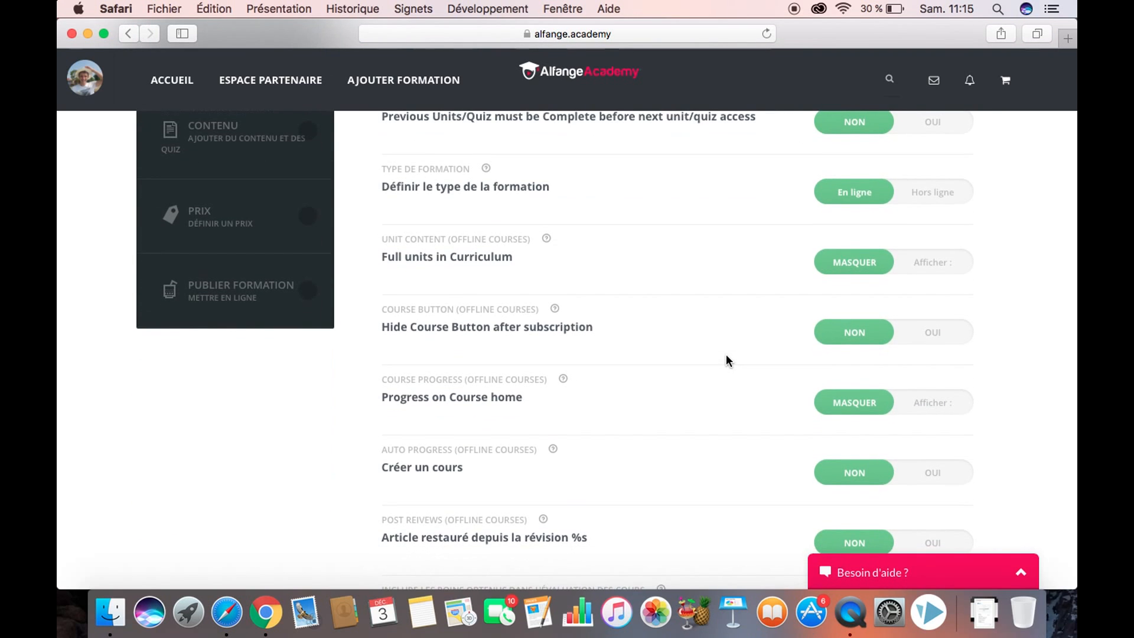
scroll(727, 357, "down", 7)
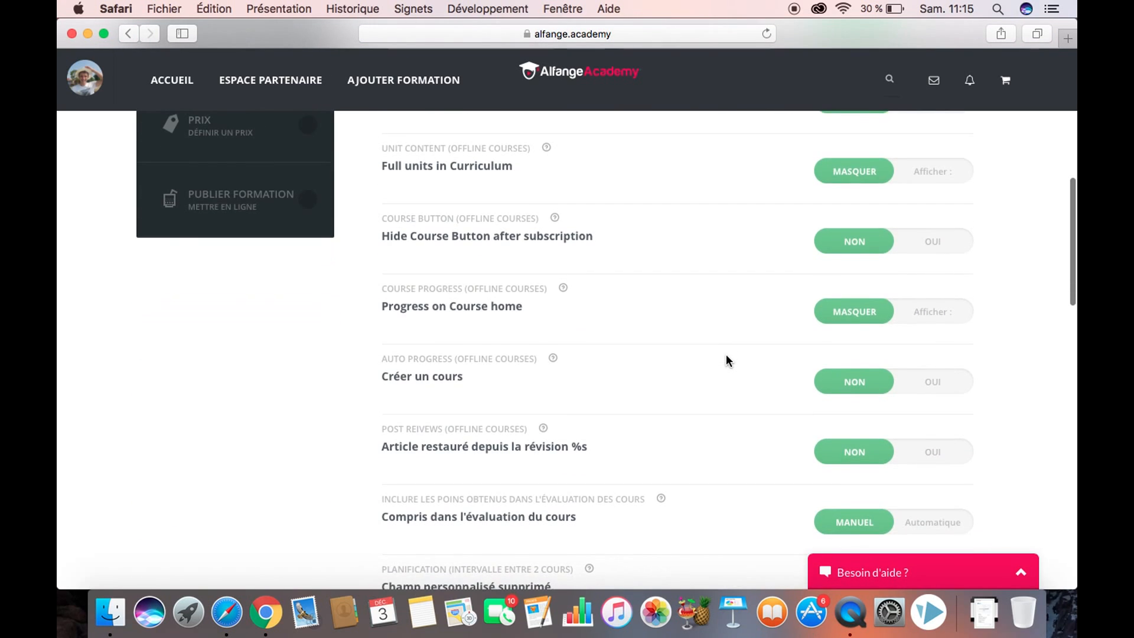
scroll(726, 359, "down", 12)
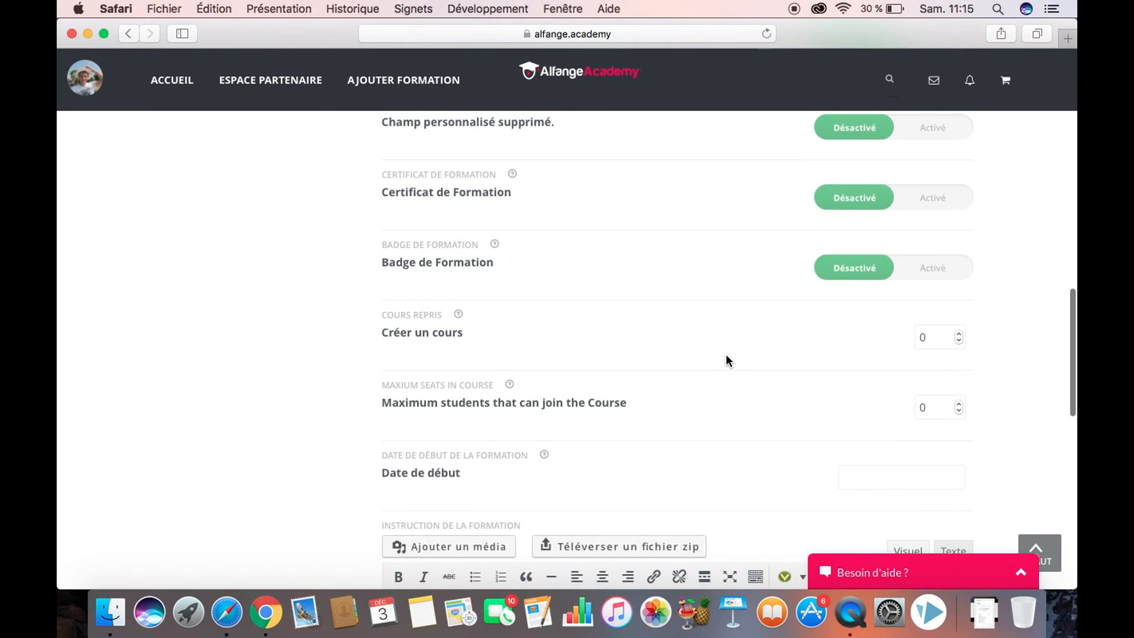
scroll(726, 358, "down", 9)
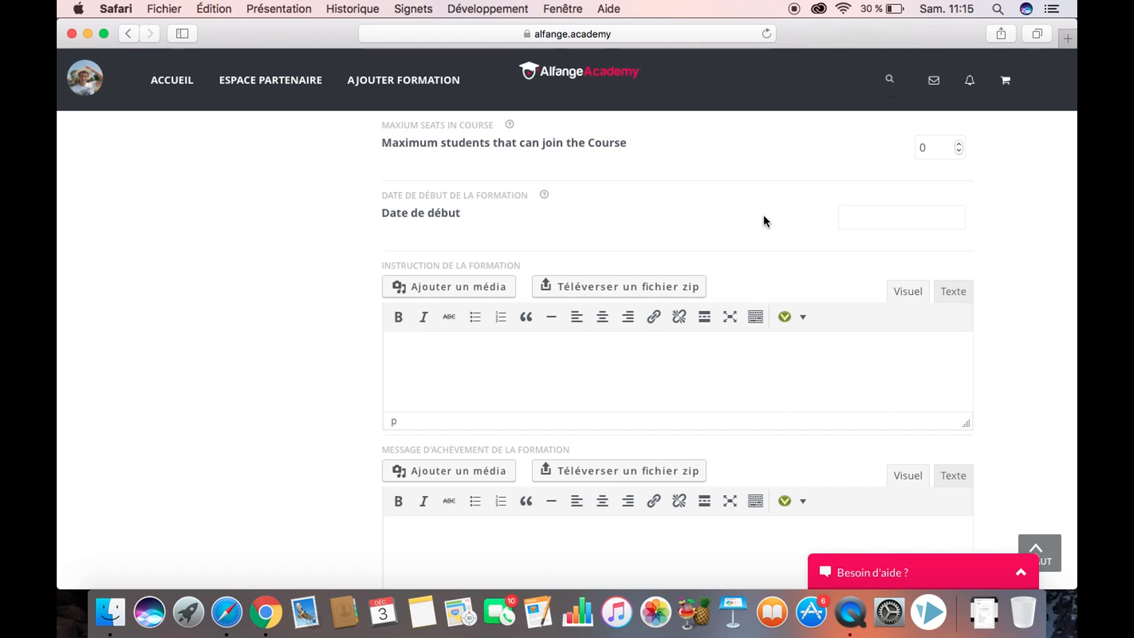
scroll(581, 397, "down", 4)
left_click(459, 245)
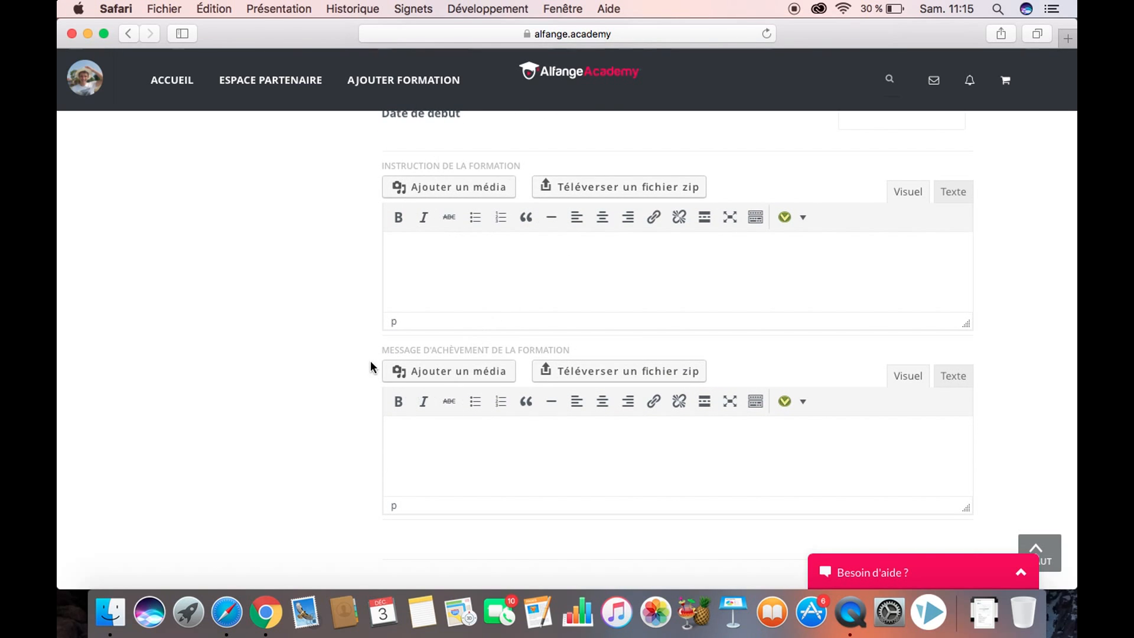
left_click(419, 247)
type("Bienvenue dans ma formation")
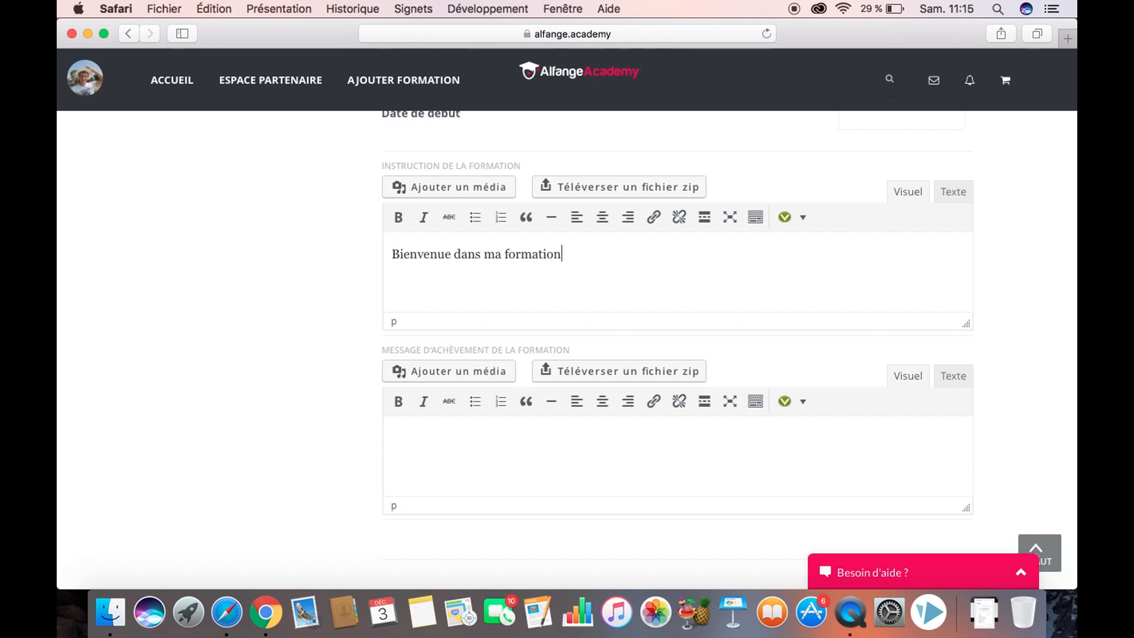
Enter "Félicitations" as the course completion message and save the course settings
left_click(453, 426)
scroll(454, 426, "down", 2)
type("Fé")
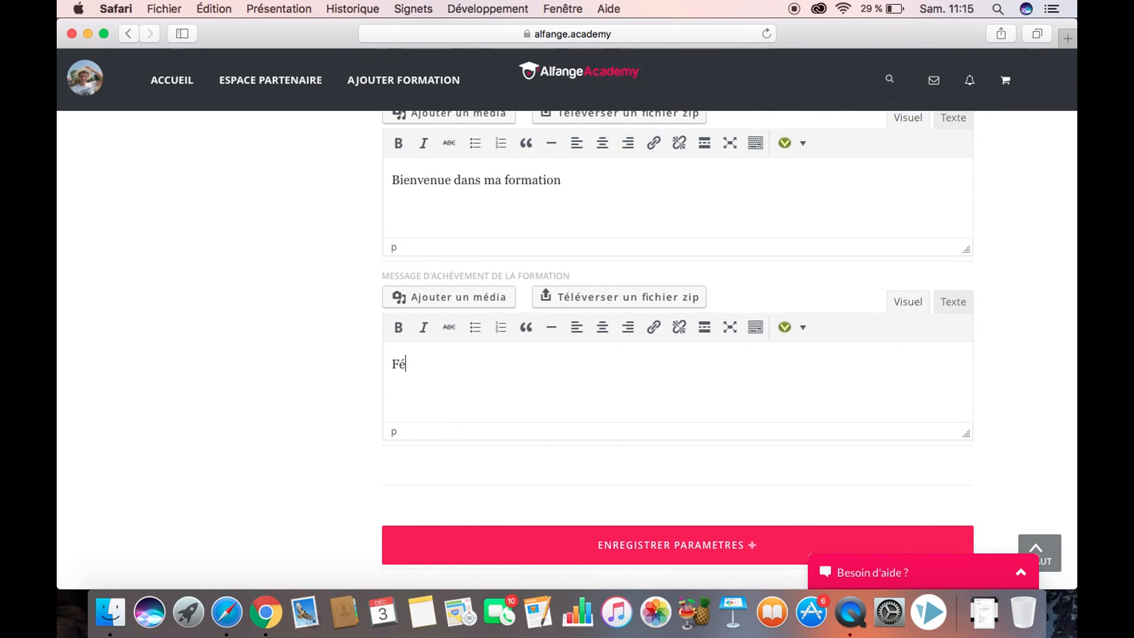
type("licitations")
left_click(603, 545)
left_click(654, 149)
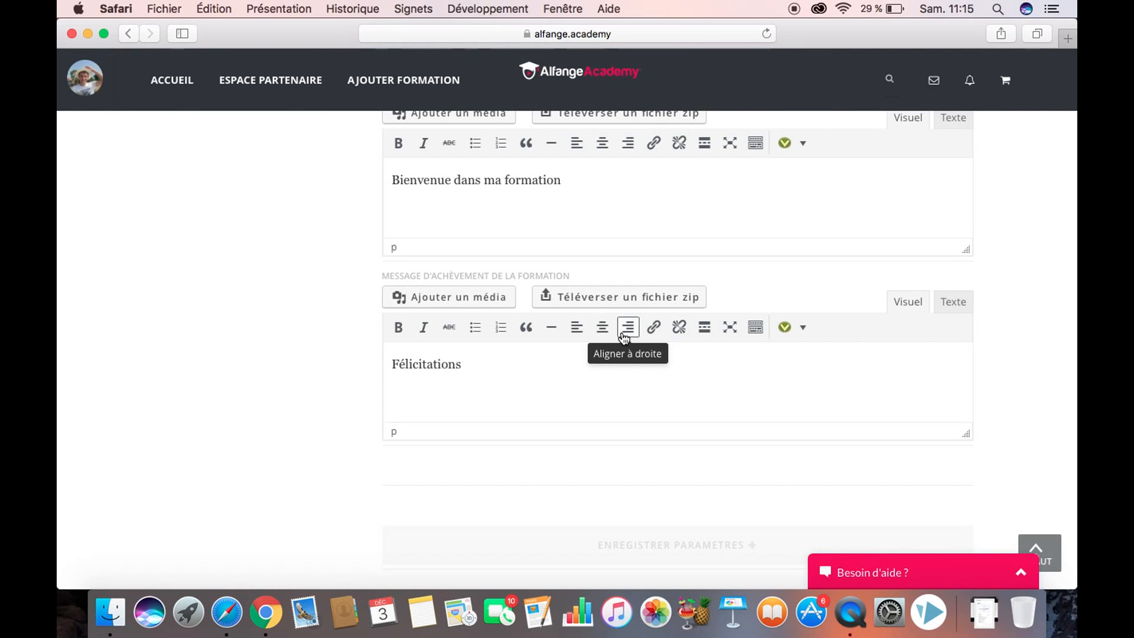
Save the forum and group settings without defining a group or forum, and proceed to the course content
scroll(339, 287, "up", 4)
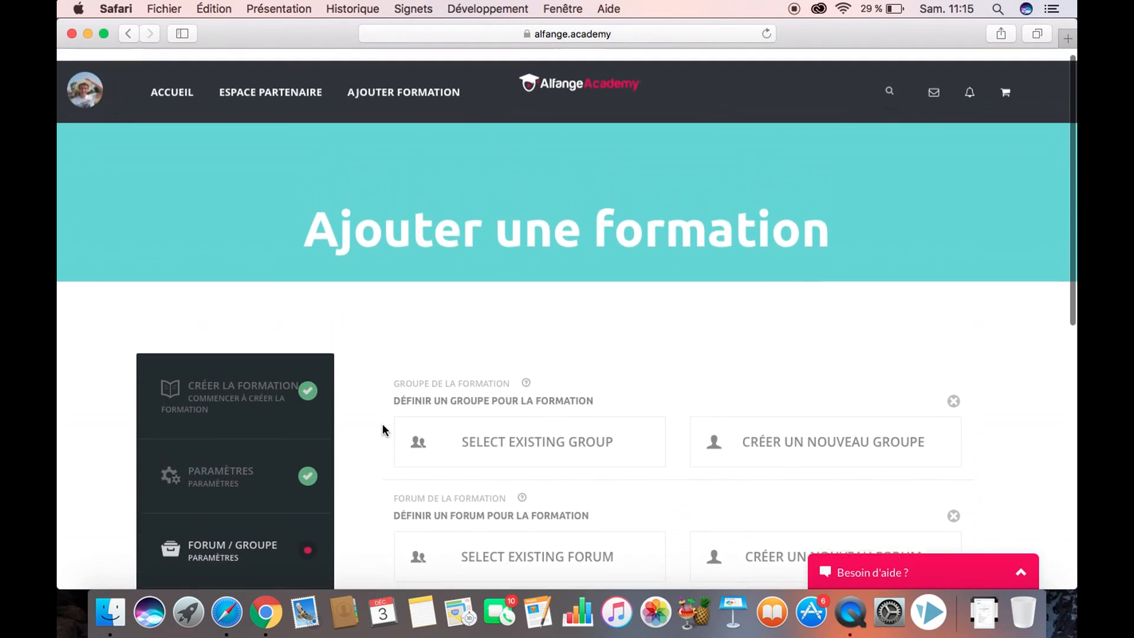
scroll(379, 495, "down", 3)
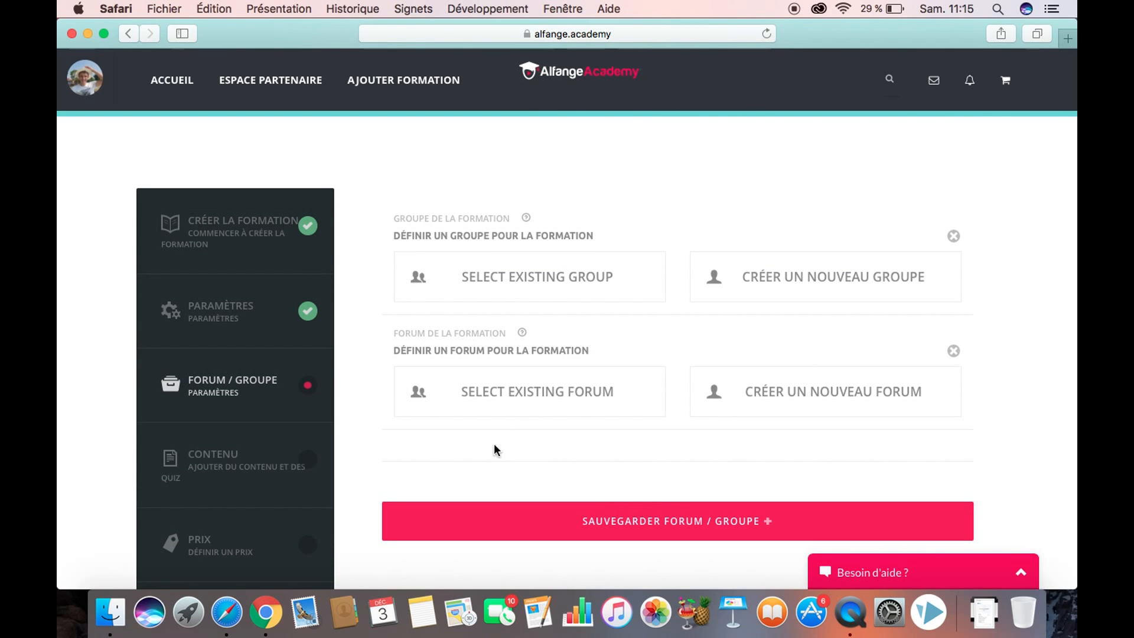
scroll(520, 452, "down", 2)
left_click(593, 459)
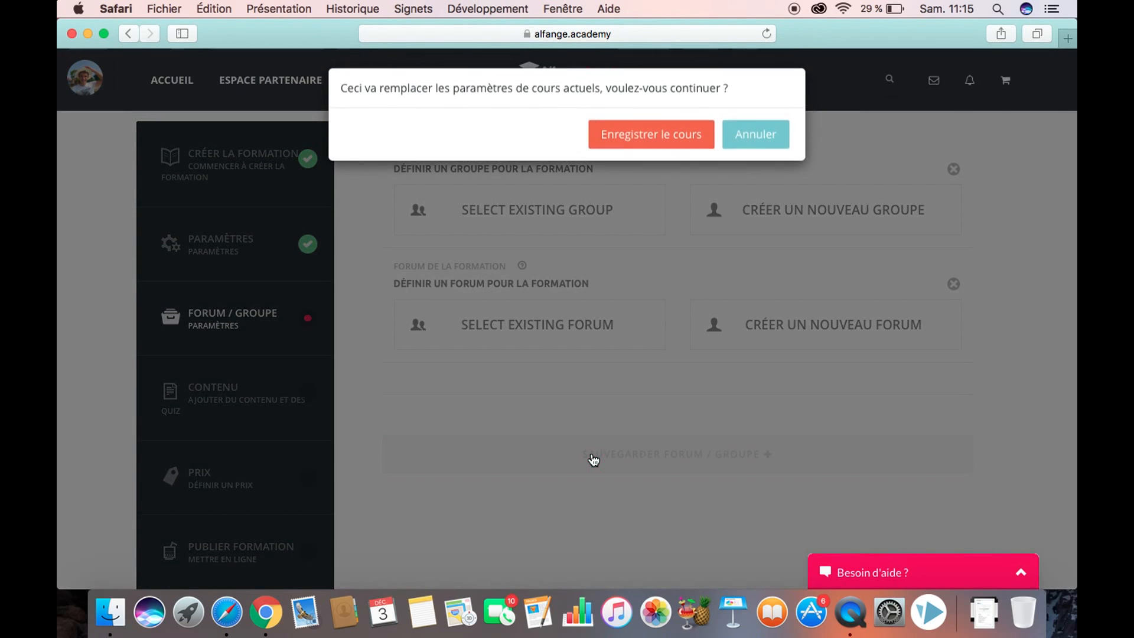
left_click(660, 142)
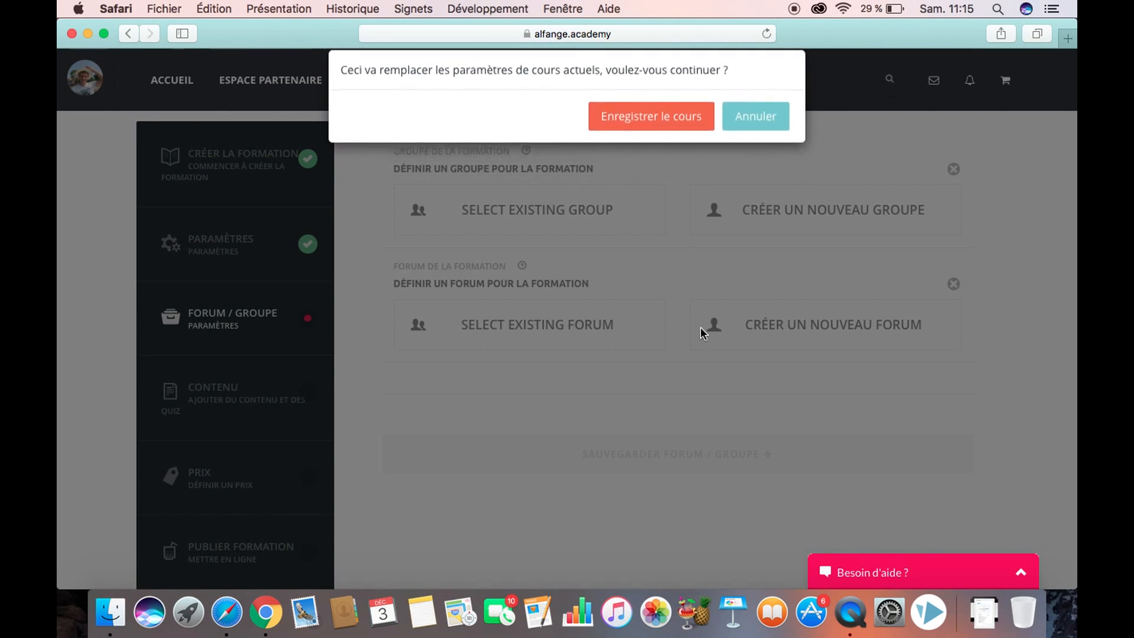
left_click(232, 392)
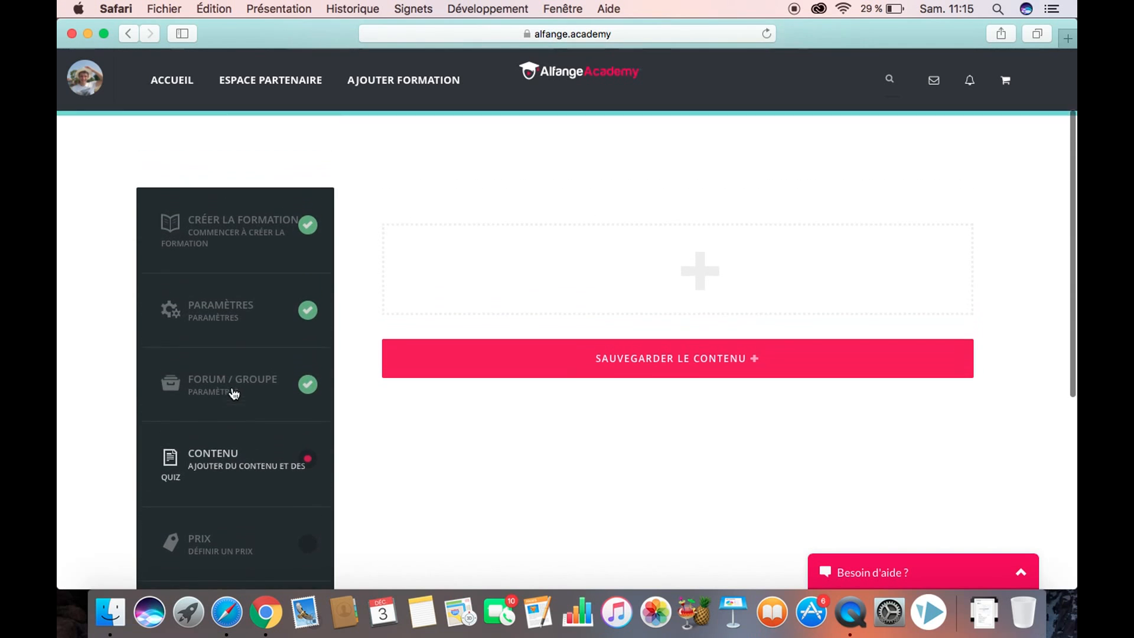
Add a section named "Partie 1" to the course content
scroll(884, 307, "down", 3)
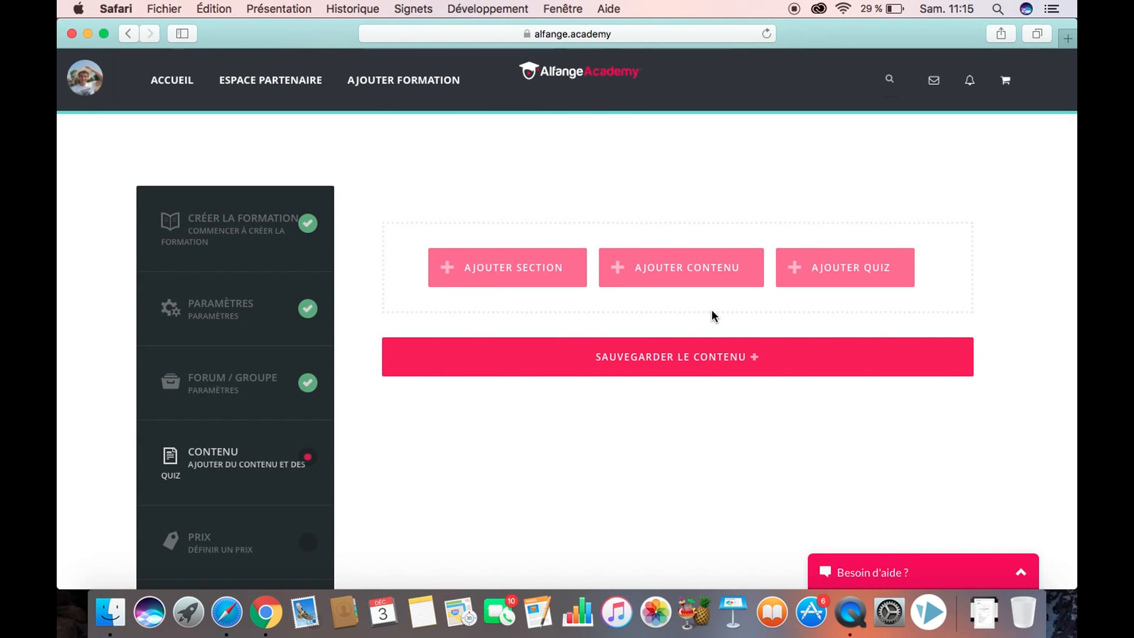
left_click(510, 273)
type("Partie 1")
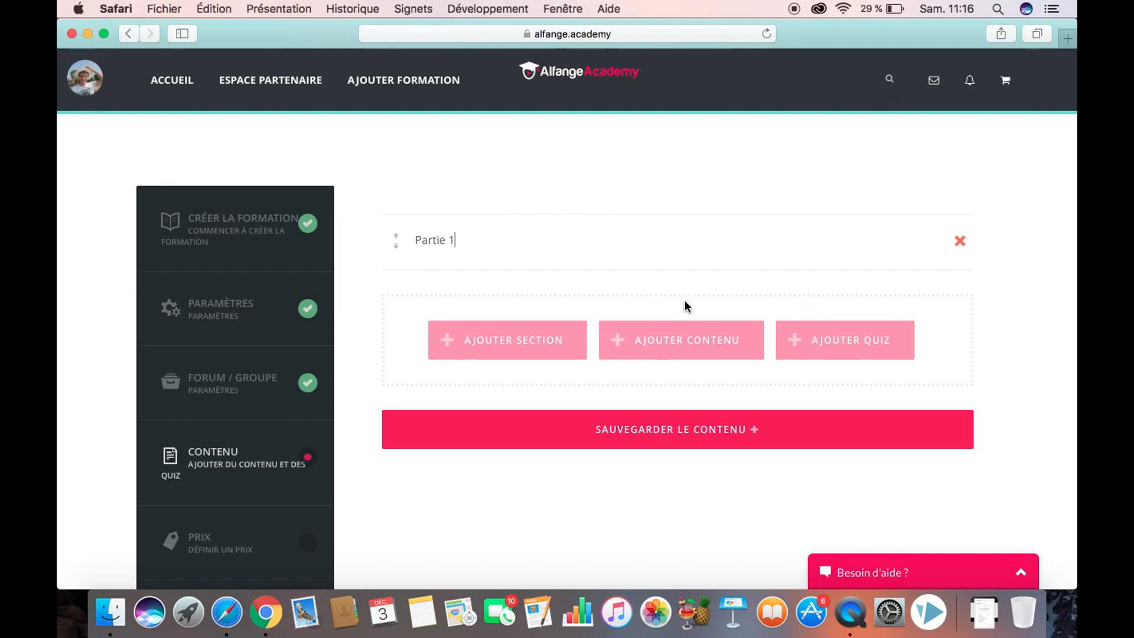
Add a new content item titled "Fiche action" to the "Partie 1" section
mouse_move(693, 302)
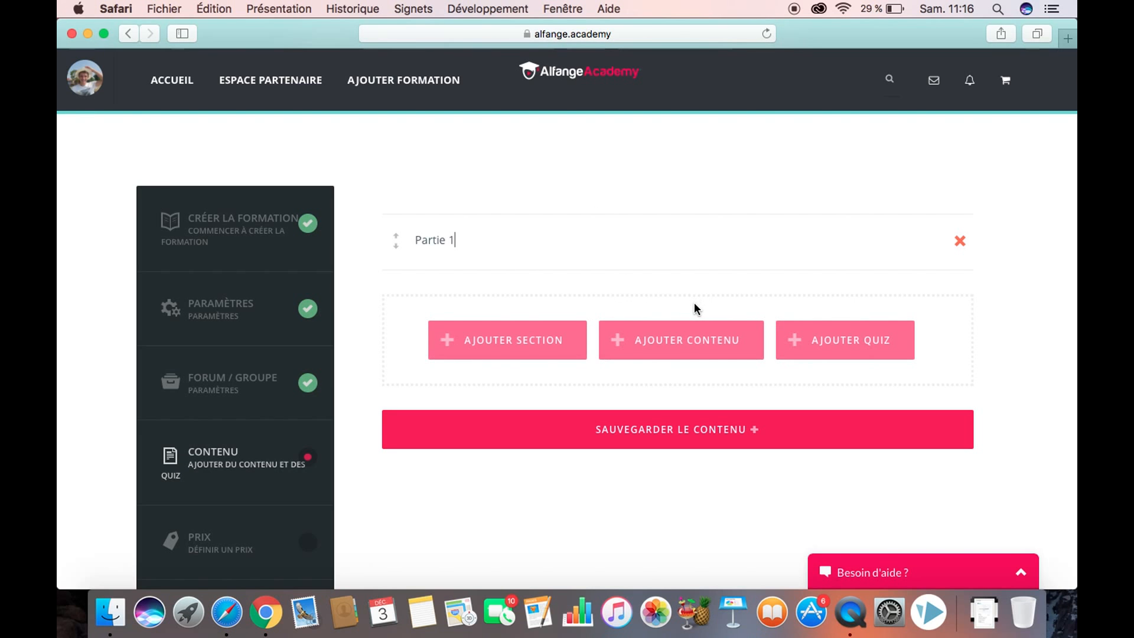
left_click(697, 350)
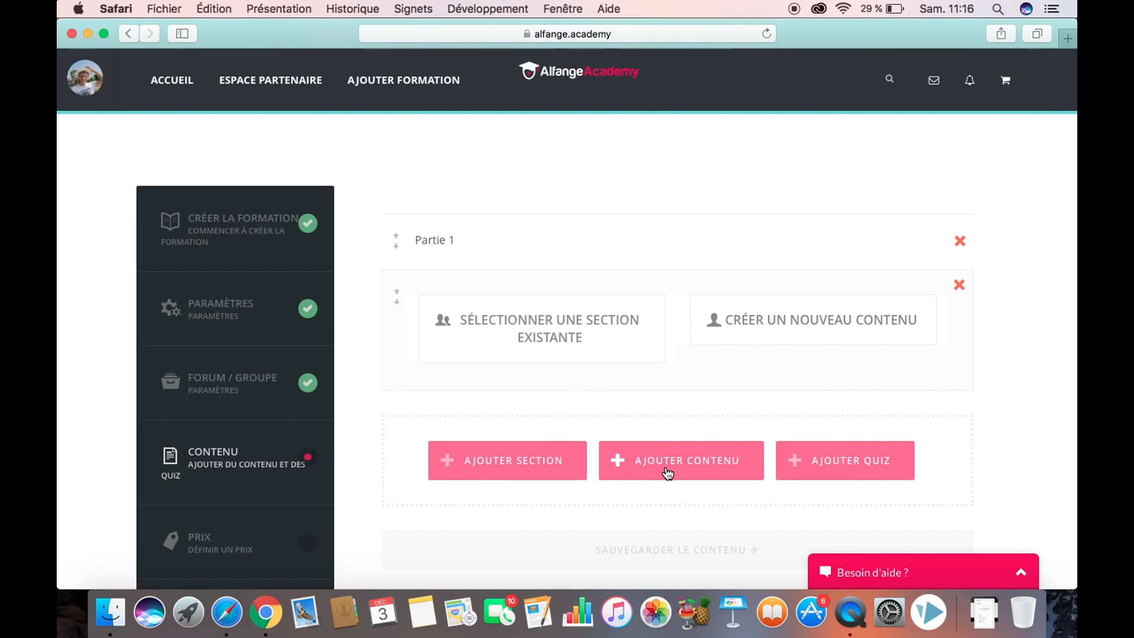
left_click(803, 328)
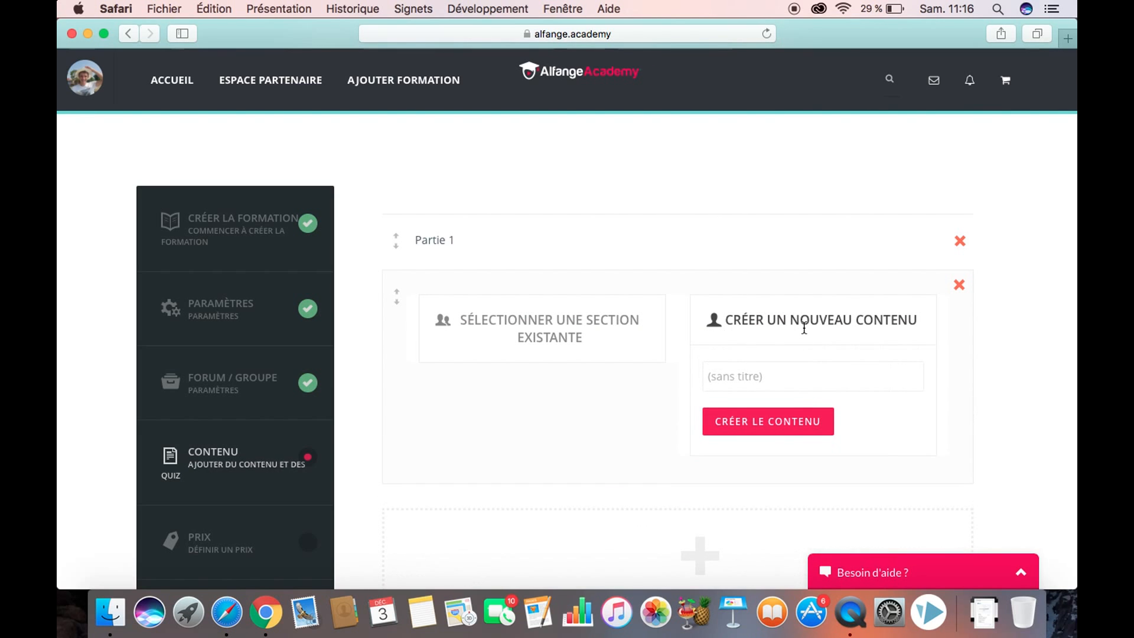
left_click(759, 382)
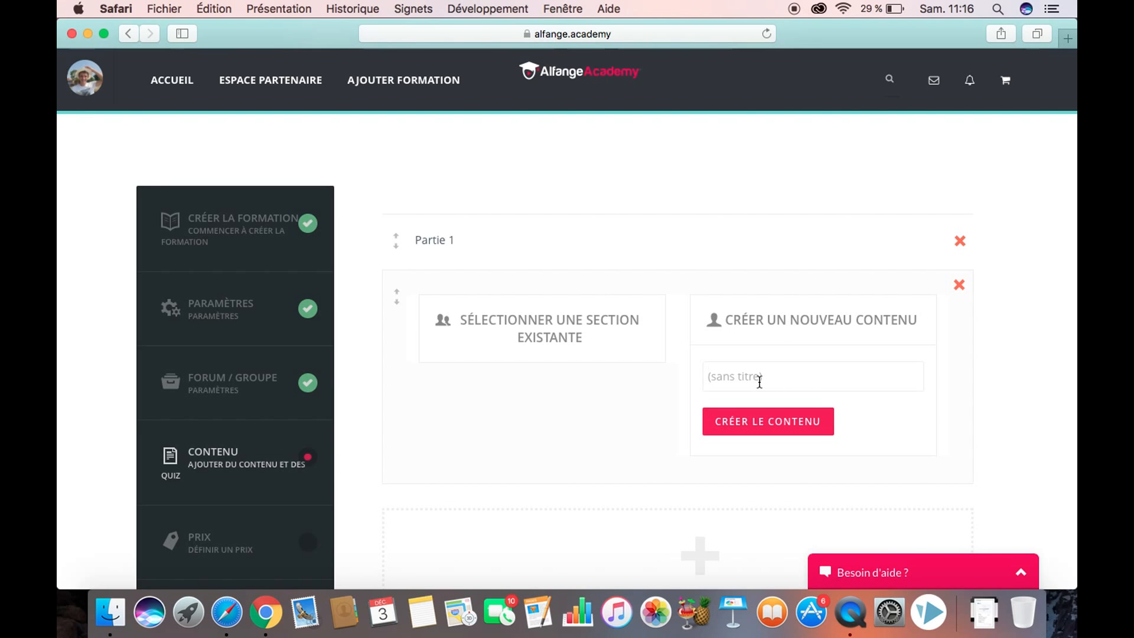
type("Fiche action")
left_click(793, 425)
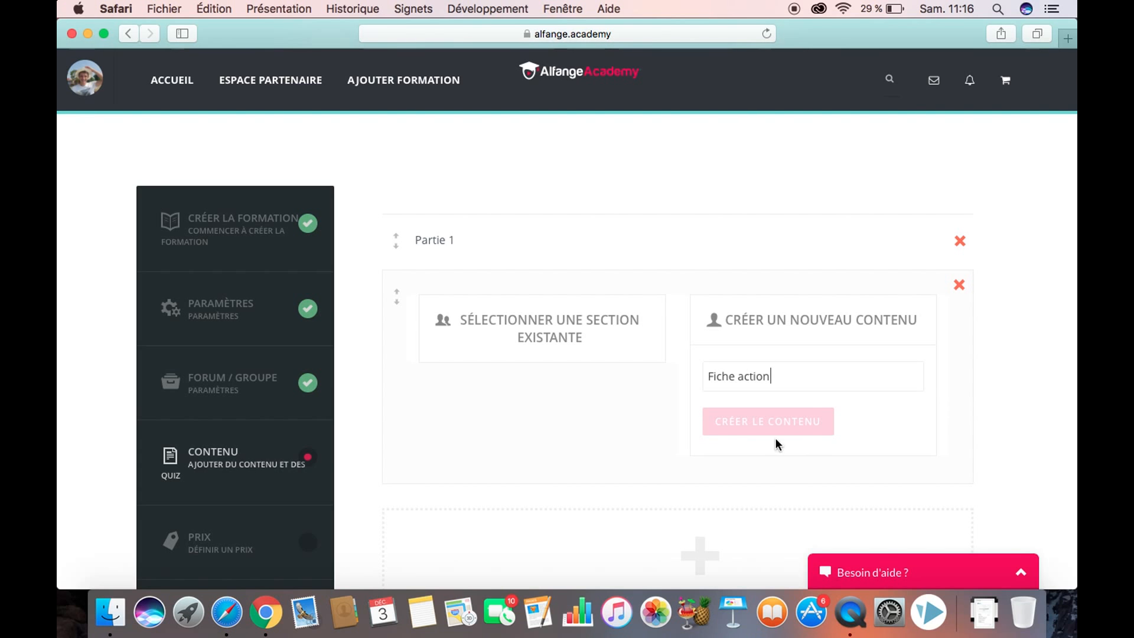
Open the "Fiche action" content for editing and add the line "Voici le lien de ma fiche action :" to its text
left_click(906, 296)
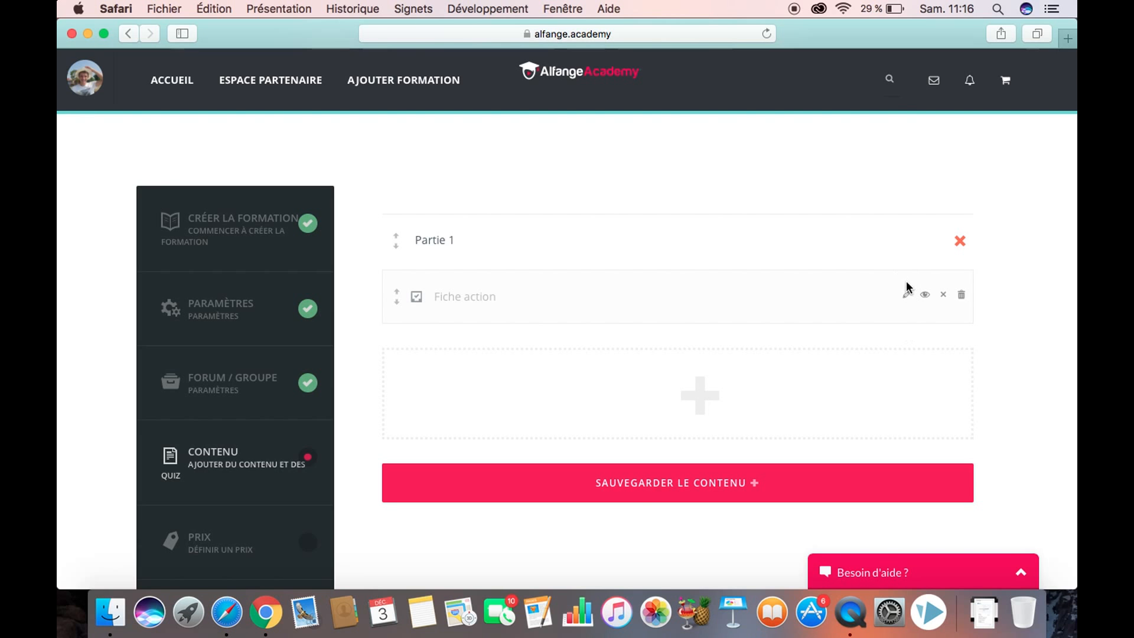
left_click(907, 296)
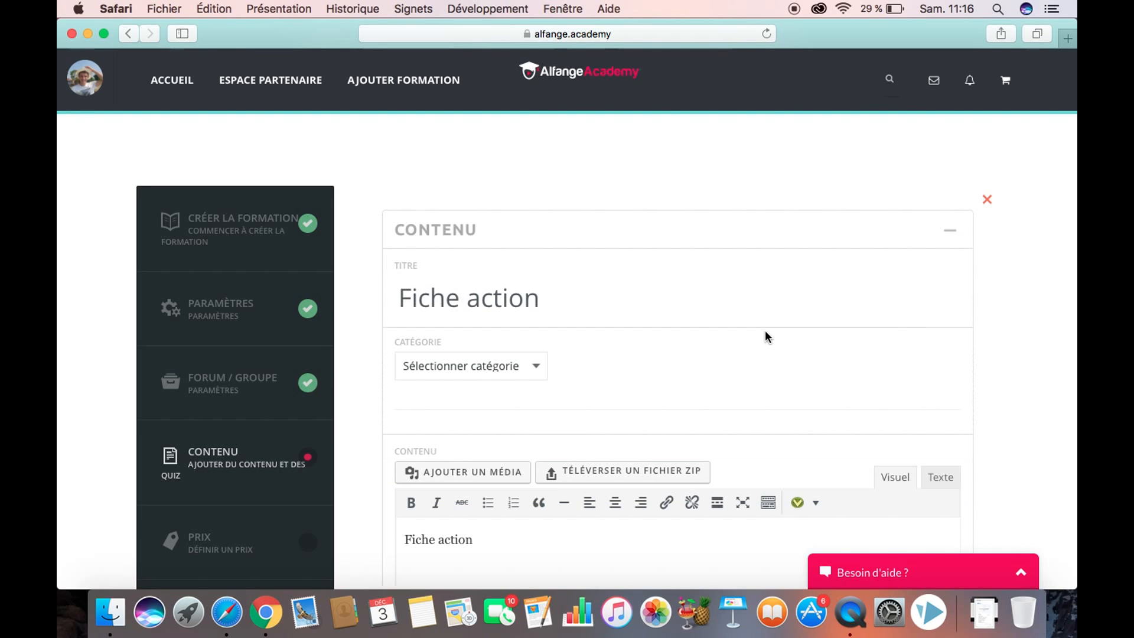
scroll(764, 331, "down", 5)
left_click(498, 386)
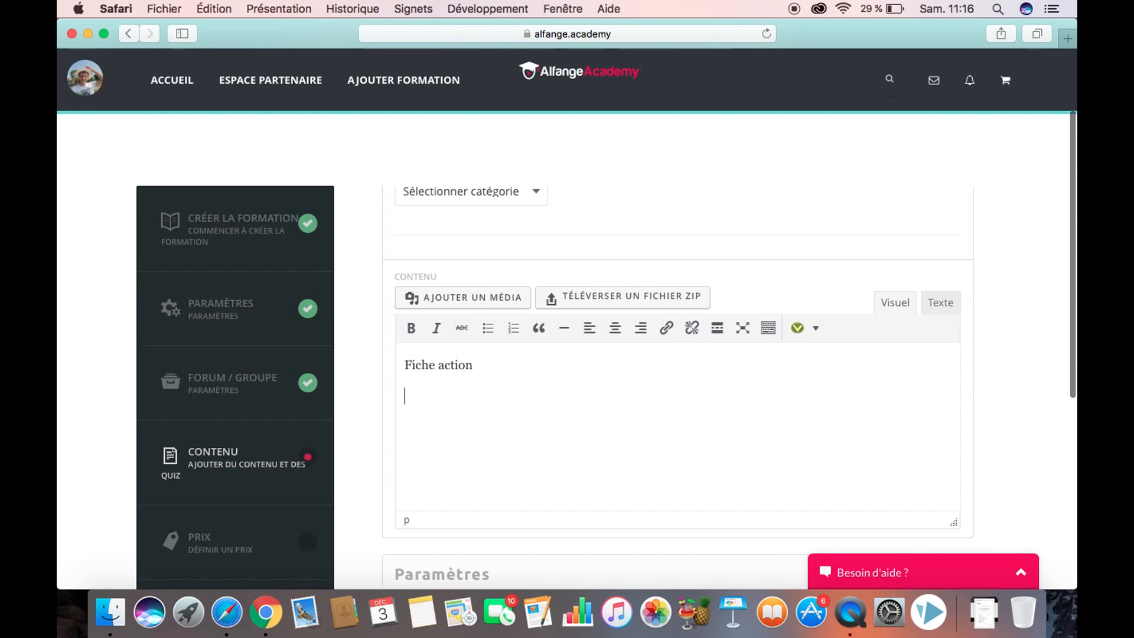
type("Voici le lien de ma fich")
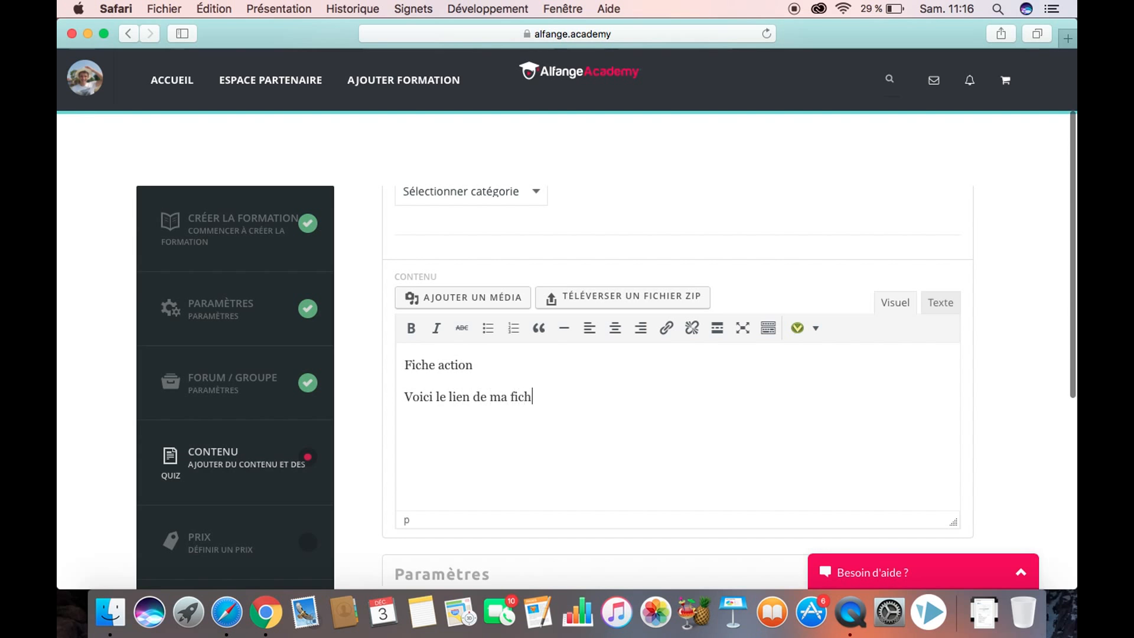
type("e action :")
Upload "Affiliation - De 0 Ö l'indÇpendance financiäre en 90 jours.pdf" from the Fiches action folder and insert its link below the text
left_click(463, 298)
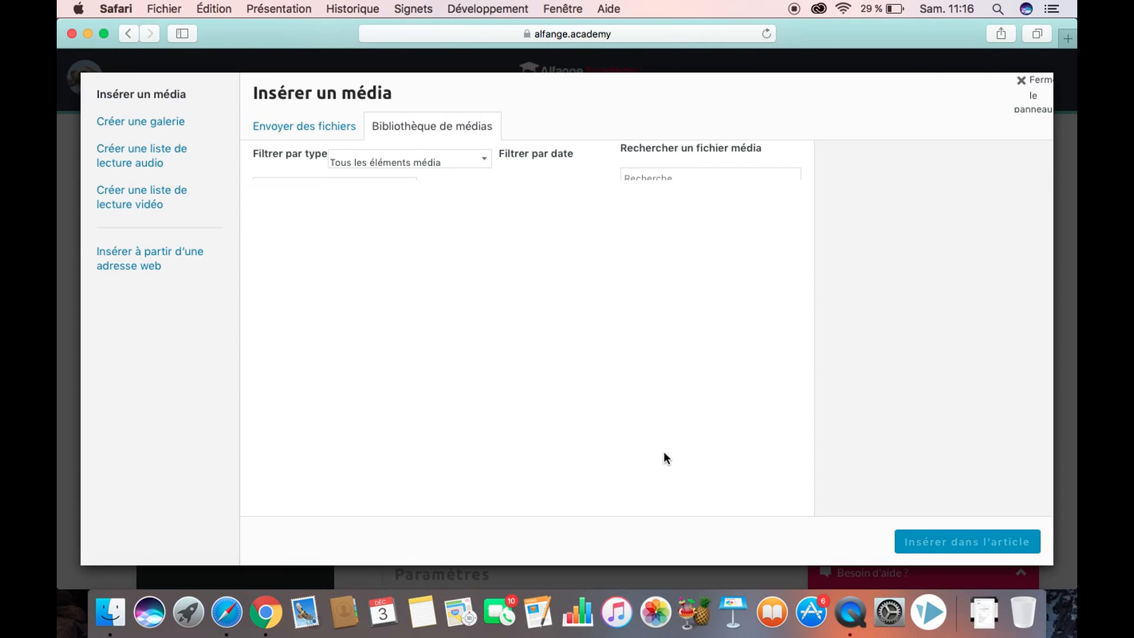
left_click(330, 137)
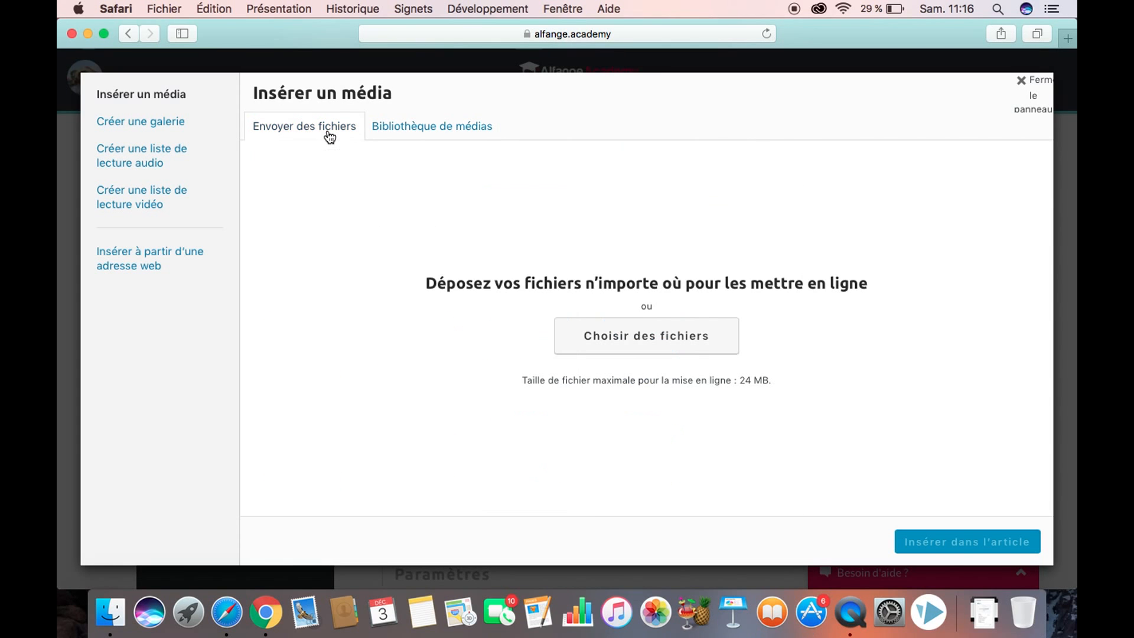
left_click(667, 342)
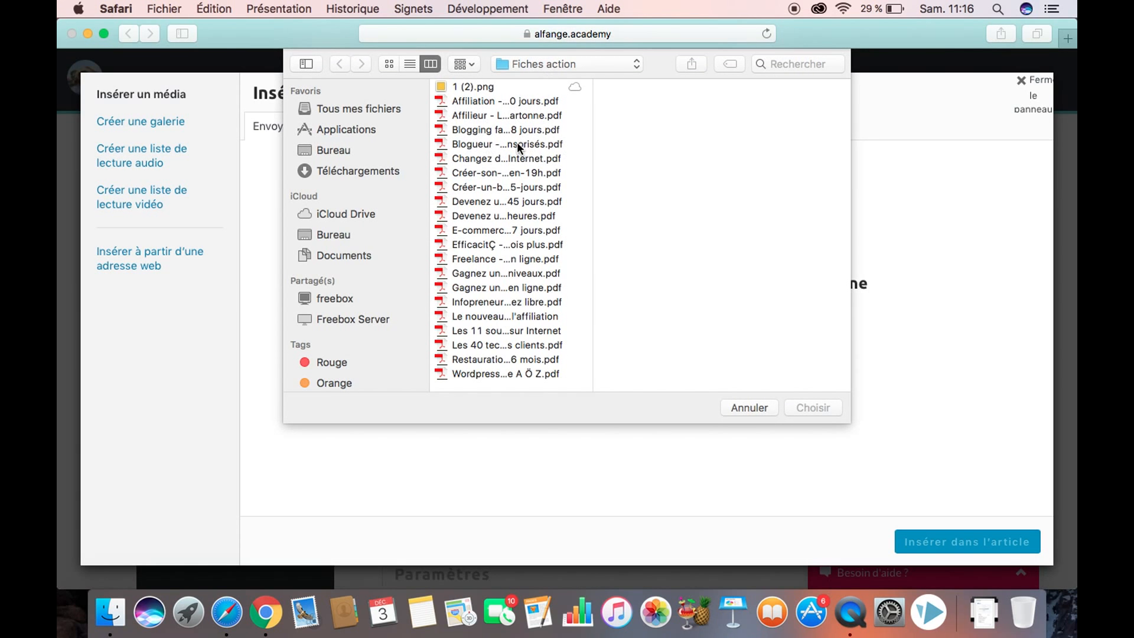
left_click(526, 102)
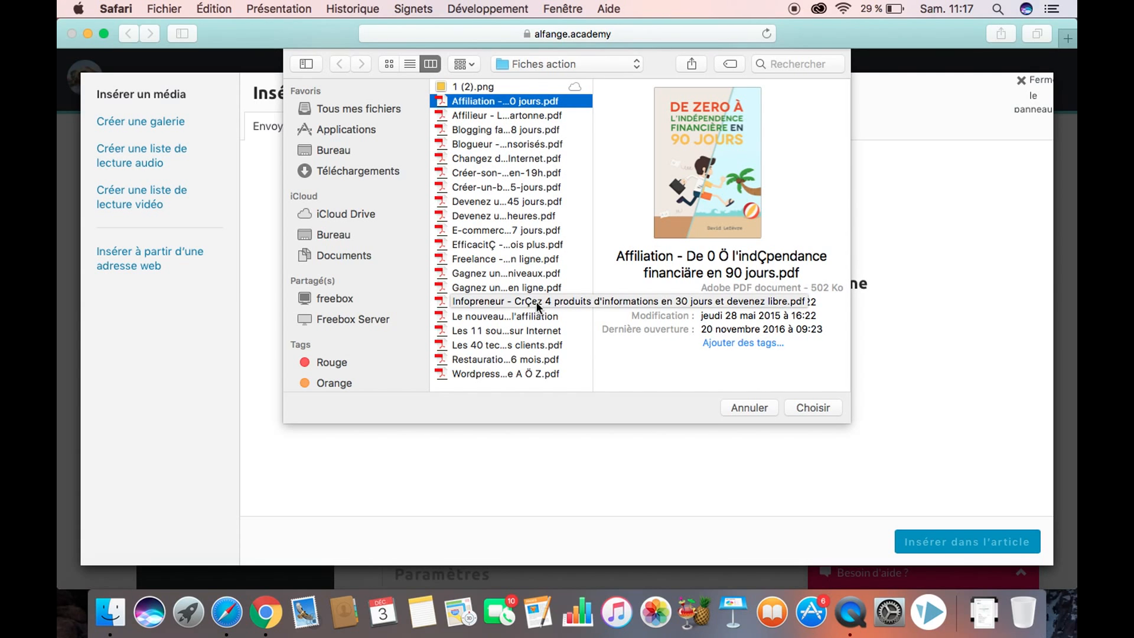
left_click(814, 407)
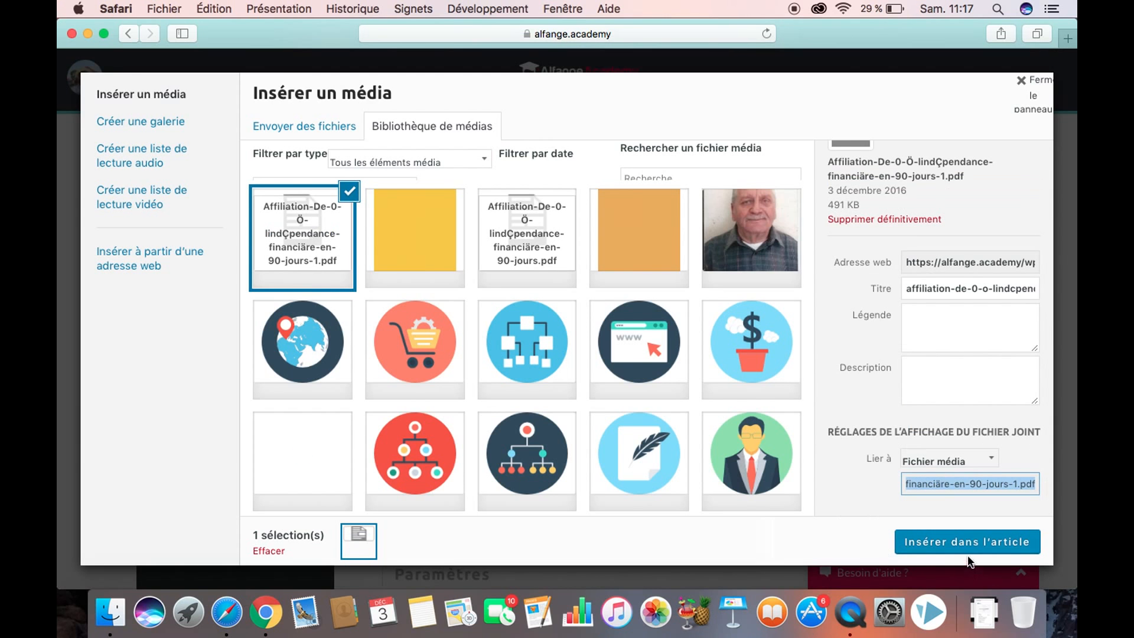
left_click(969, 548)
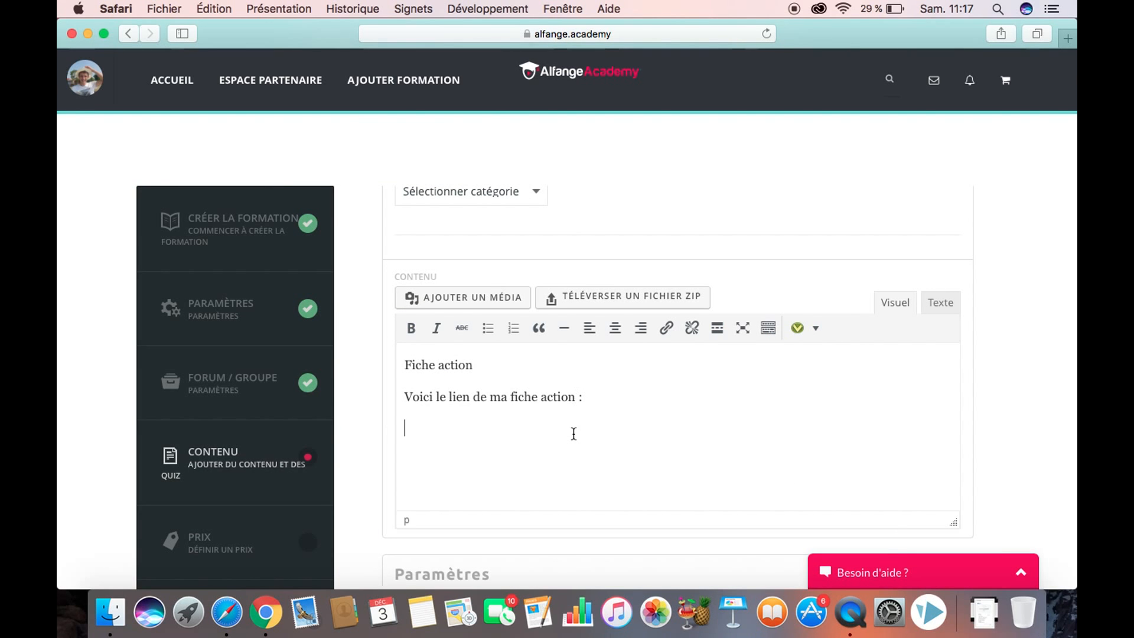
Save the "Fiche action" content, replacing its current settings, and close it to return to the course content list
scroll(573, 433, "down", 3)
scroll(573, 433, "up", 3)
scroll(574, 433, "down", 4)
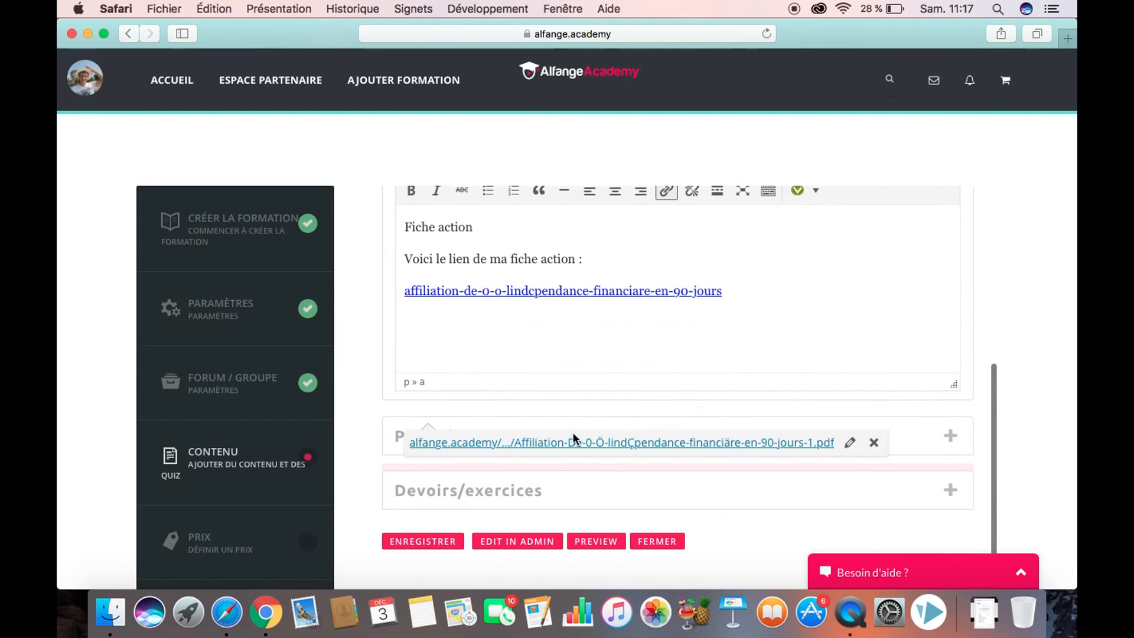
scroll(694, 333, "up", 2)
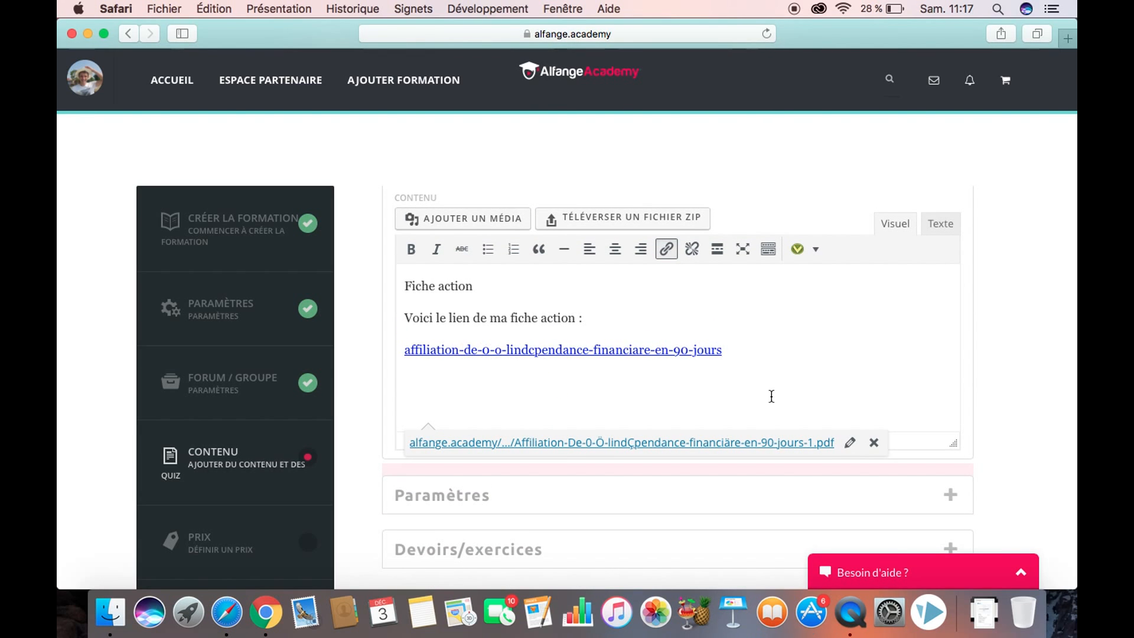
scroll(771, 396, "down", 3)
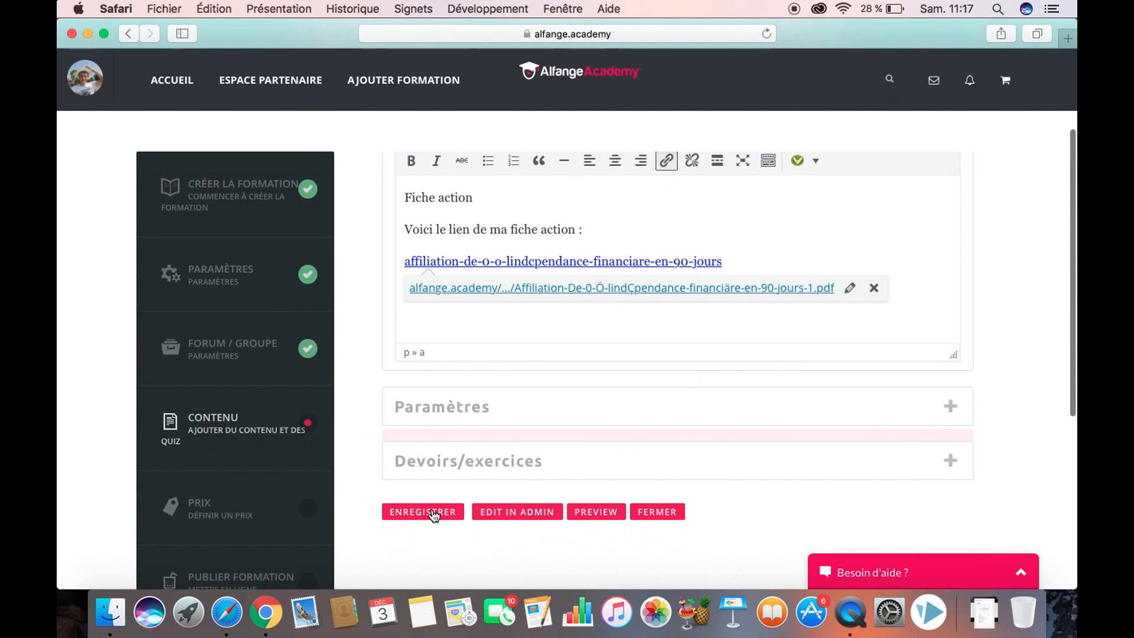
left_click(434, 515)
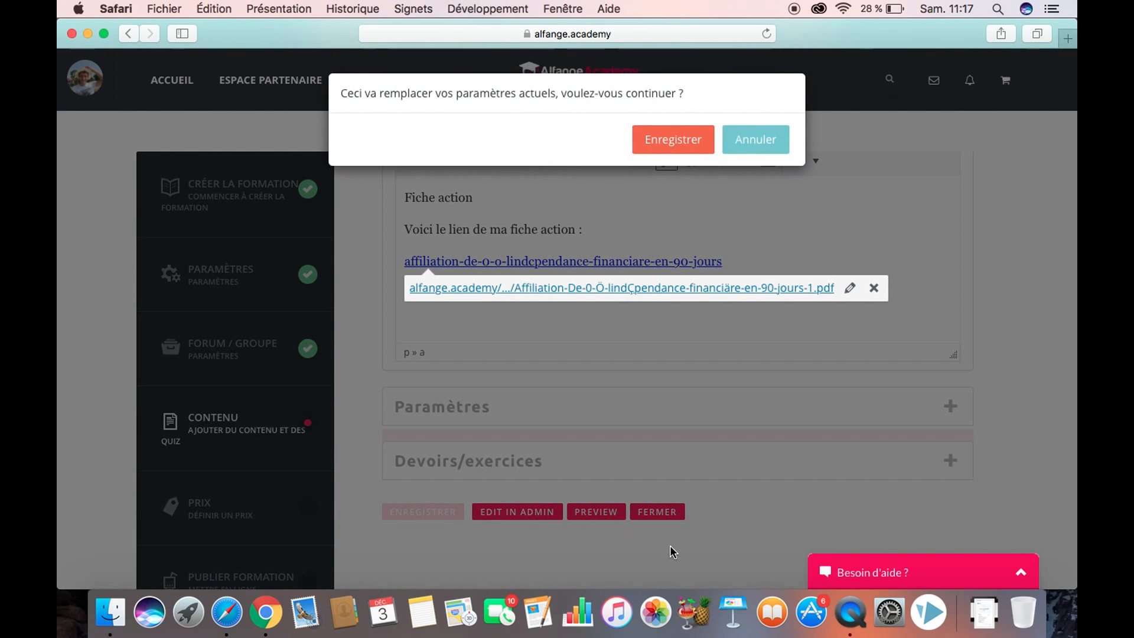
left_click(678, 145)
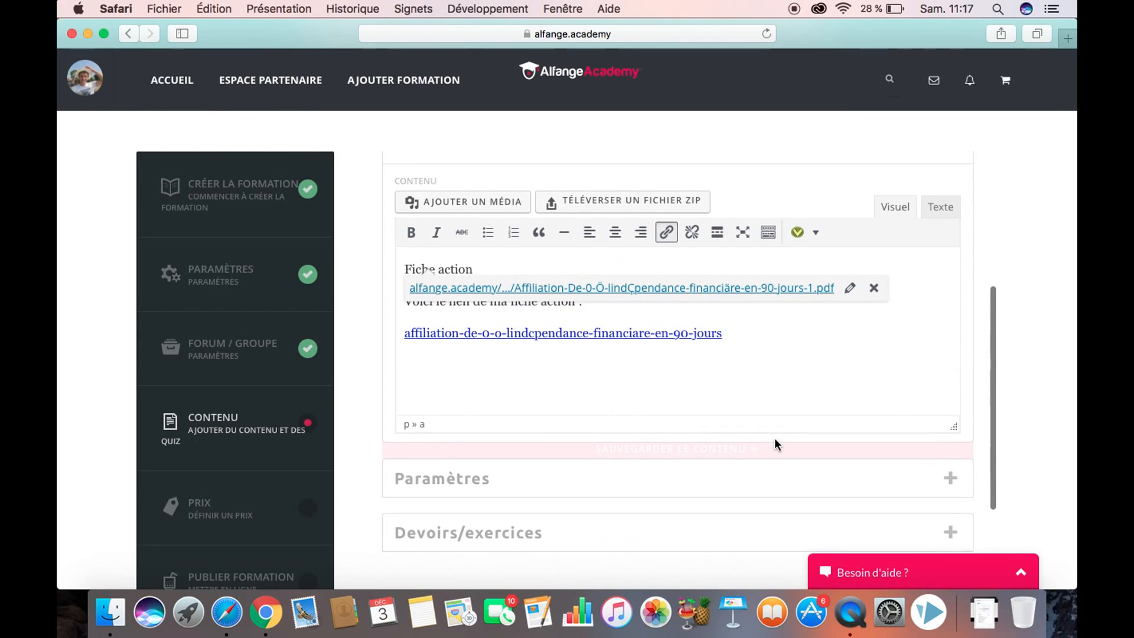
left_click(730, 513)
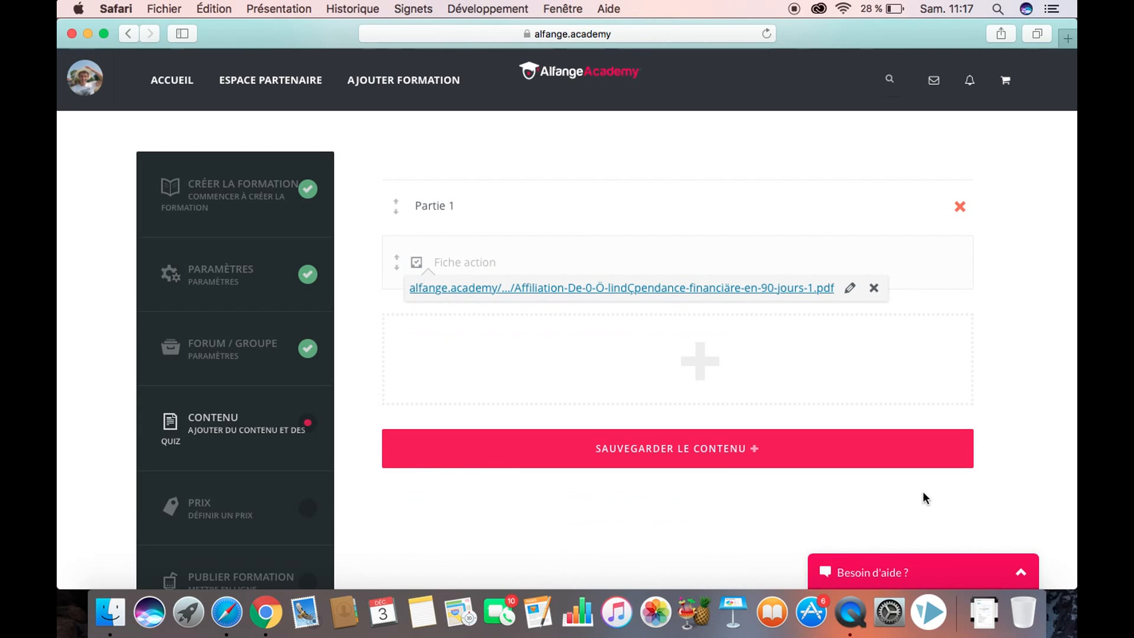
Add a second section named "Partie 2" to the course content
mouse_move(701, 362)
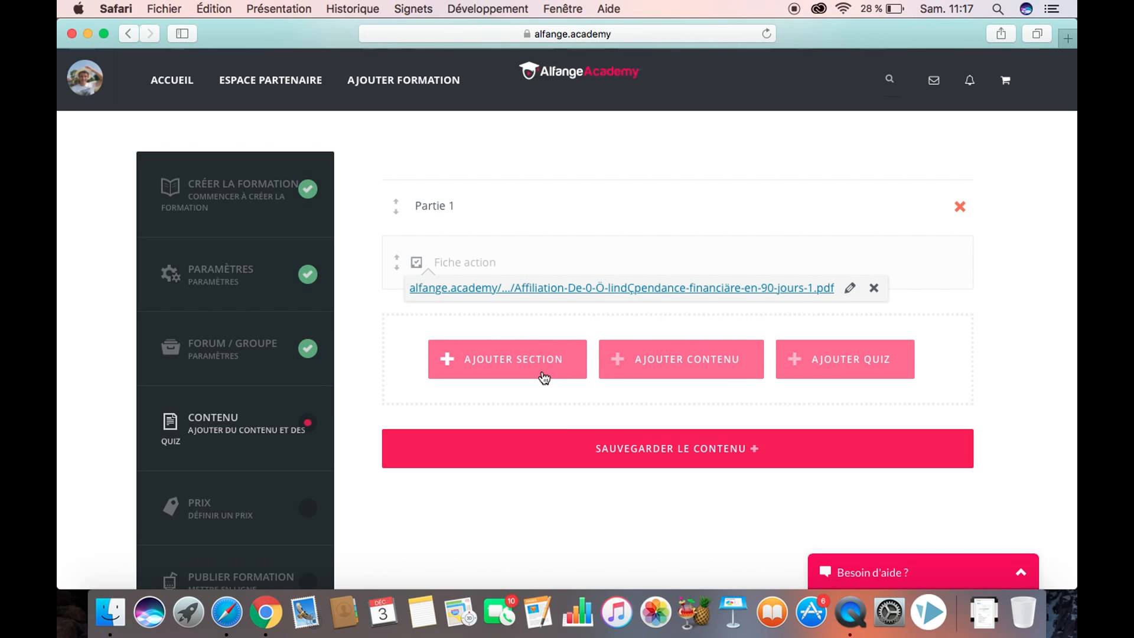
left_click(517, 370)
type("Partie 2")
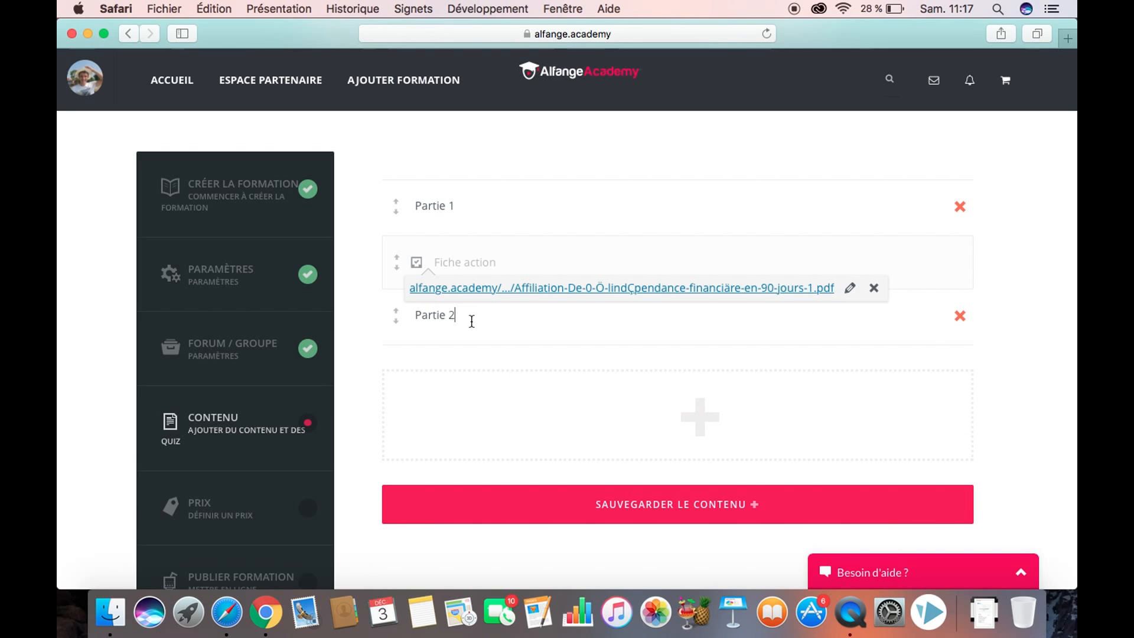
Add a new content item titled "Vidéo" to the "Partie 2" section and open it for editing
mouse_move(693, 438)
left_click(700, 412)
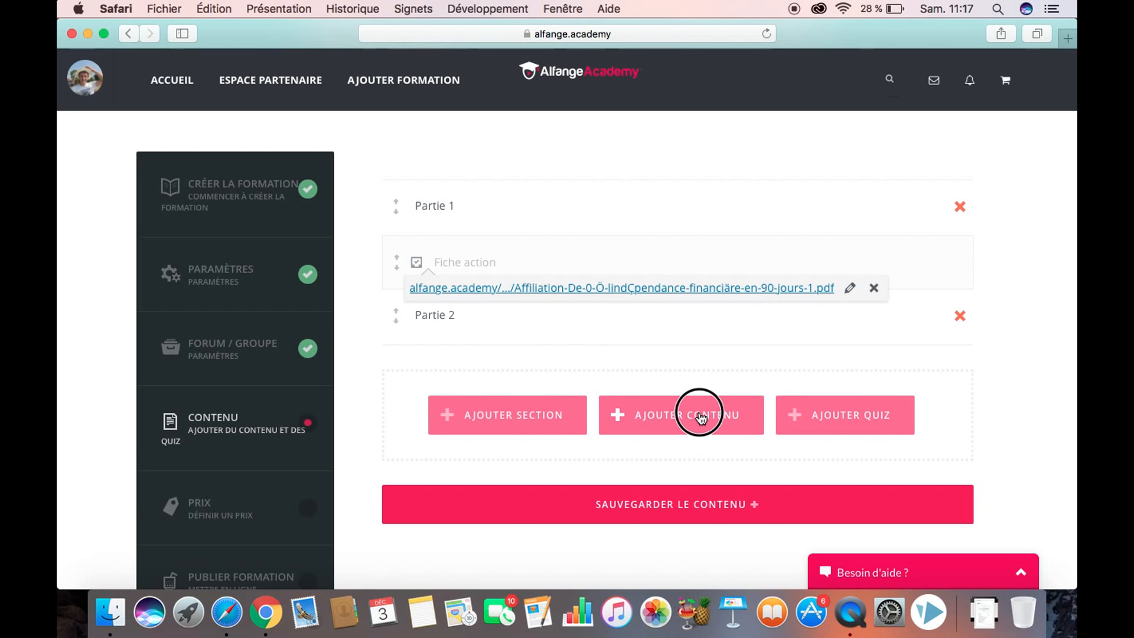
left_click(800, 394)
left_click(746, 451)
type("Vidéo")
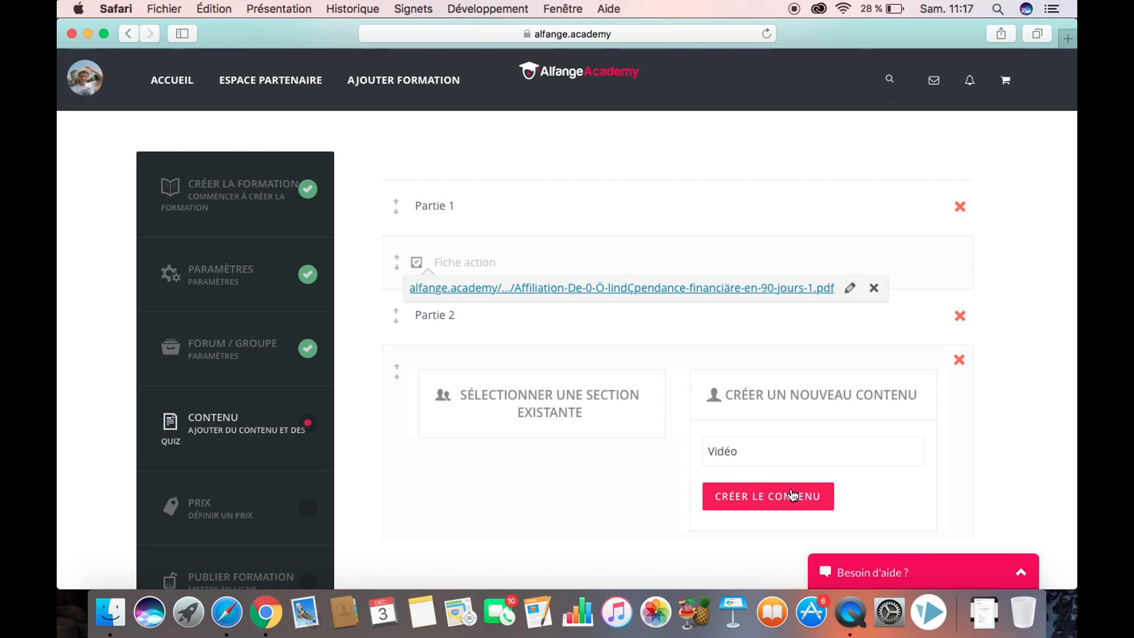
left_click(792, 495)
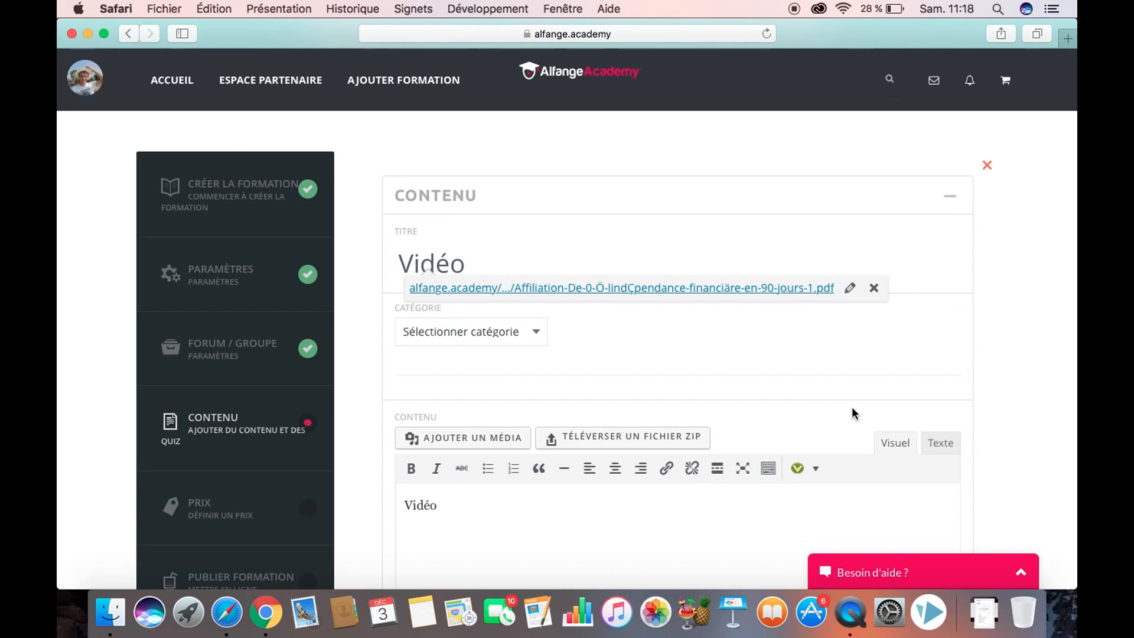
Start inserting a Video shortcode into the text of the "Vidéo" content
scroll(551, 448, "down", 3)
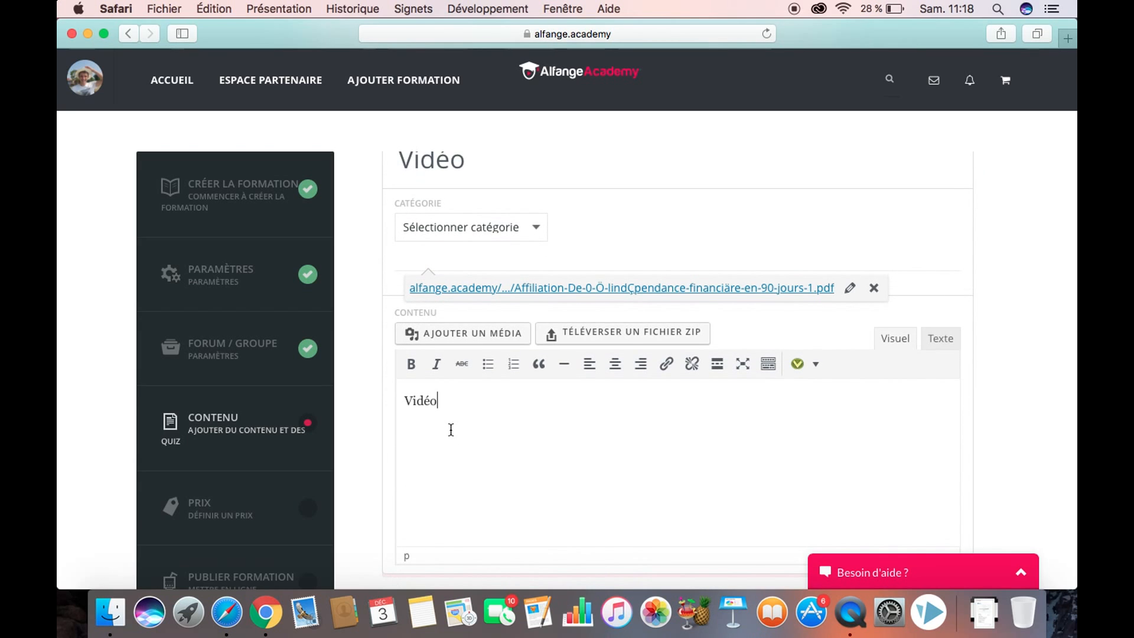
left_click(818, 367)
scroll(853, 524, "down", 5)
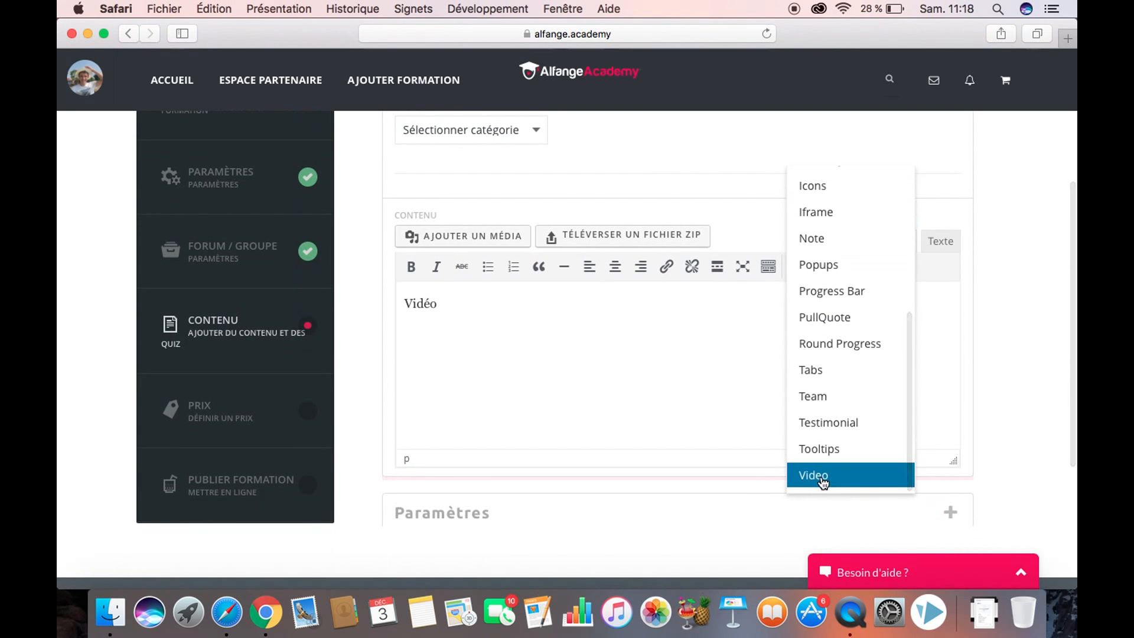
left_click(822, 480)
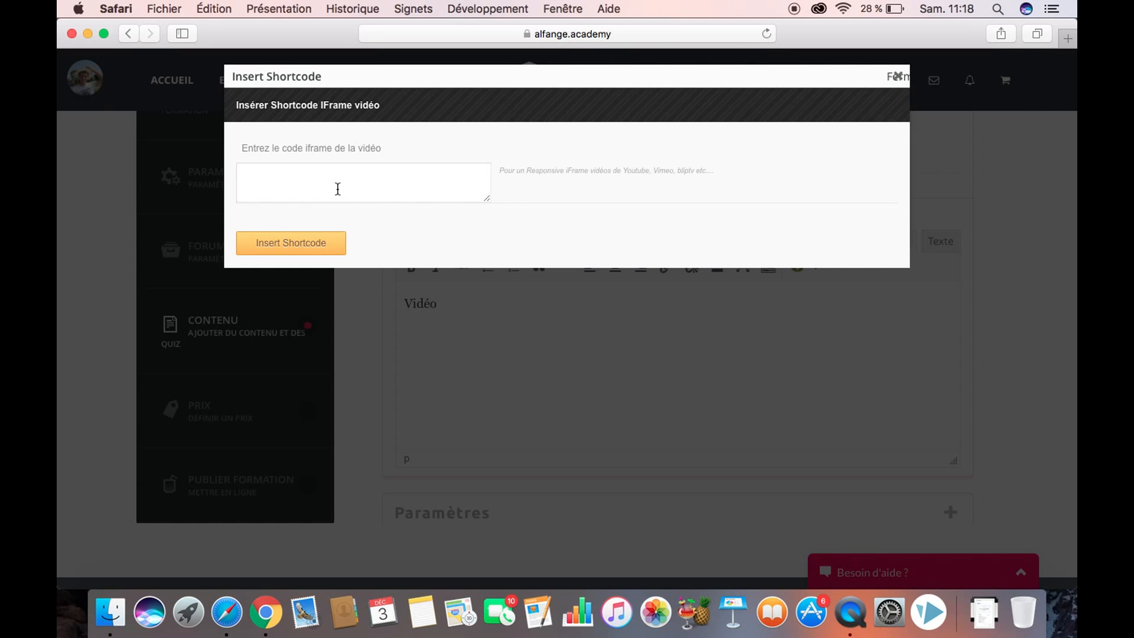
Switch to Chrome and copy the iframe embed code of the YouTube video "Fixer ses prix pour faire 24% de ventes en plus"
left_click(265, 613)
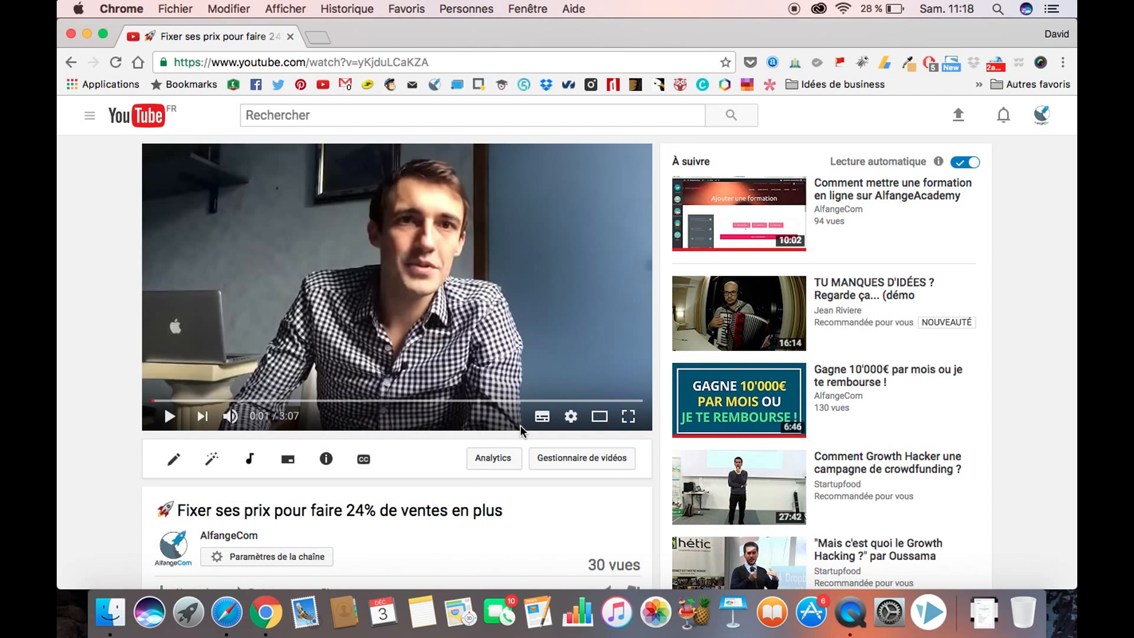
scroll(576, 508, "down", 3)
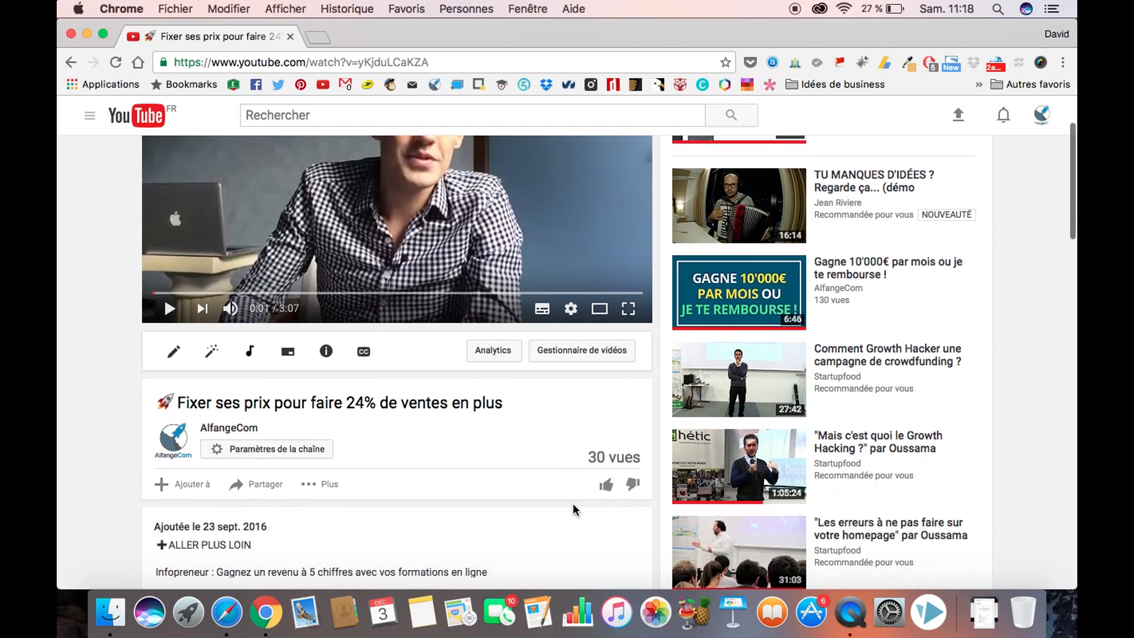
scroll(576, 510, "up", 2)
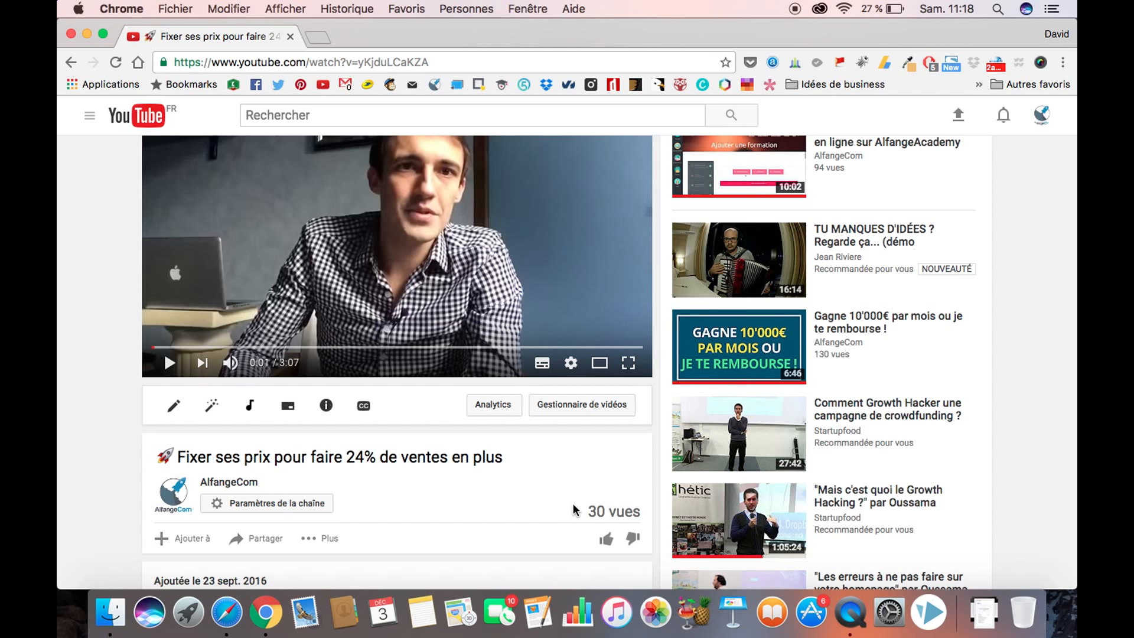
scroll(573, 508, "down", 3)
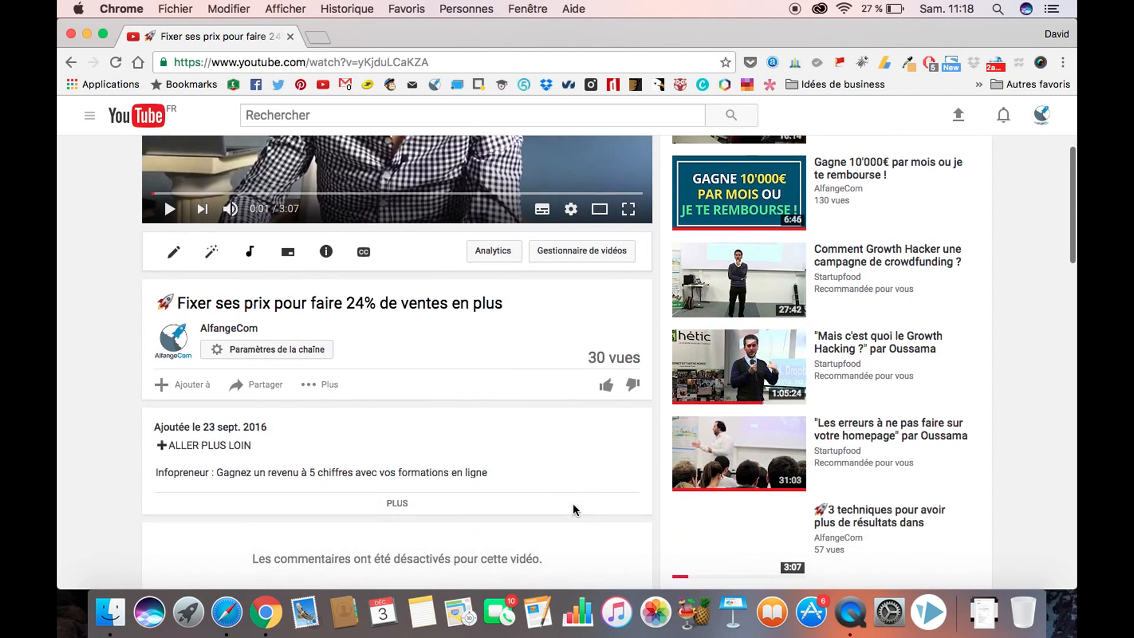
scroll(485, 425, "up", 1)
scroll(486, 420, "up", 2)
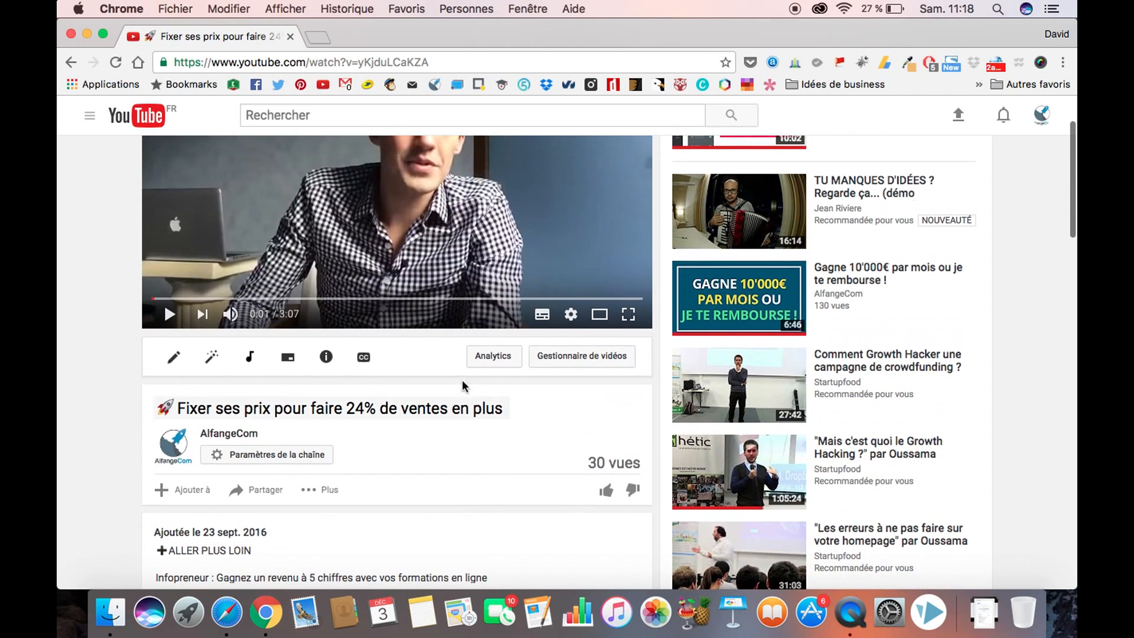
scroll(476, 481, "down", 4)
scroll(476, 481, "up", 1)
scroll(476, 481, "up", 3)
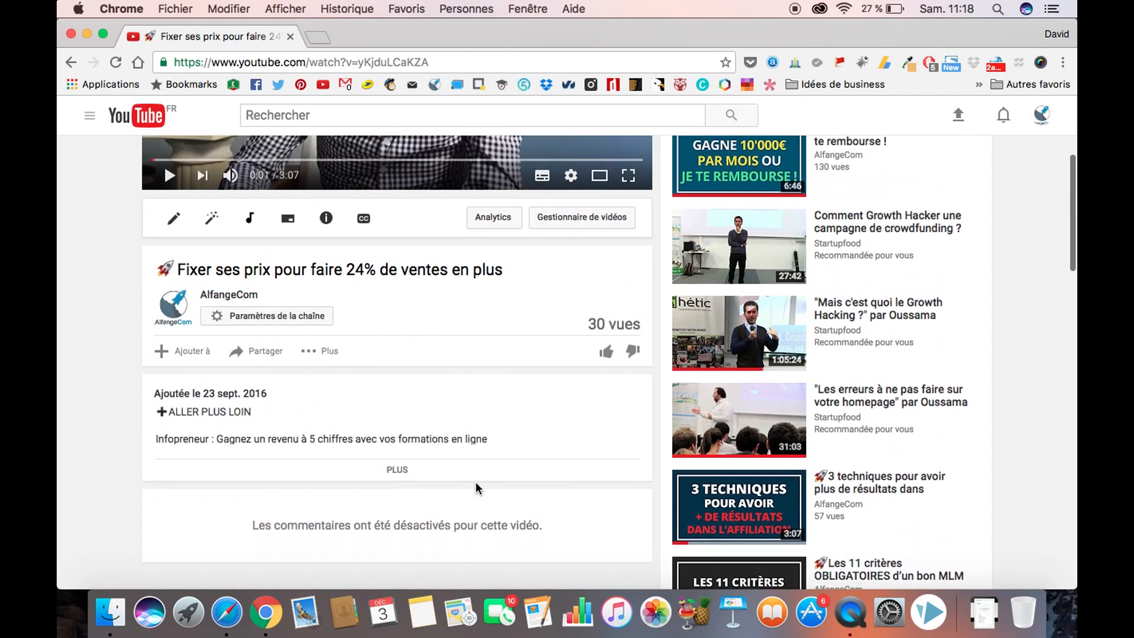
left_click(269, 421)
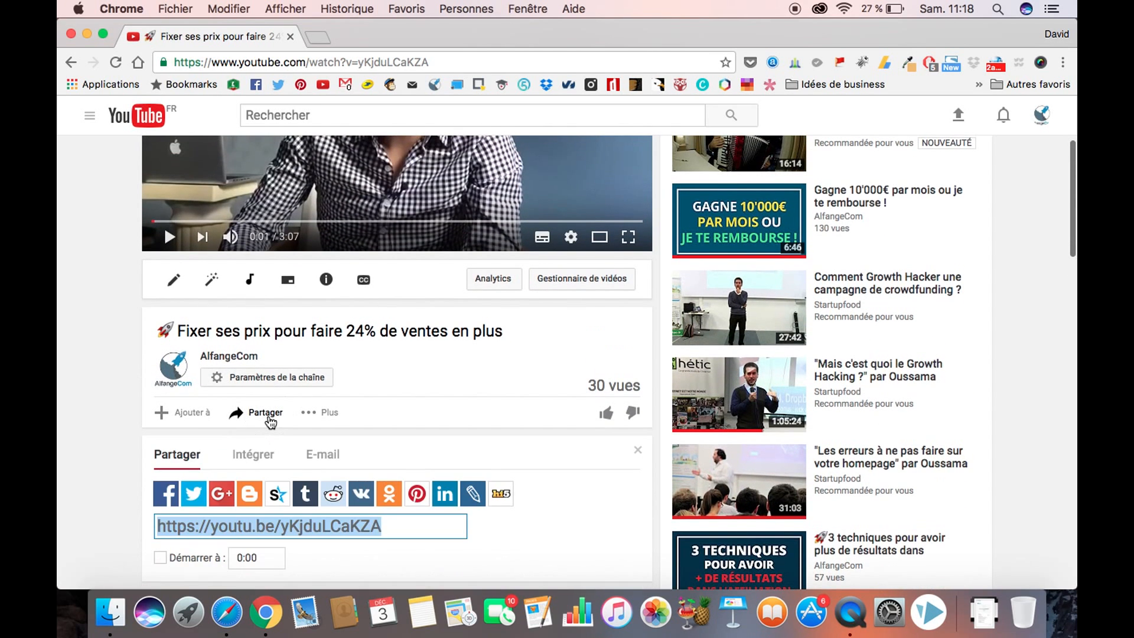
scroll(442, 408, "down", 1)
scroll(442, 408, "down", 1)
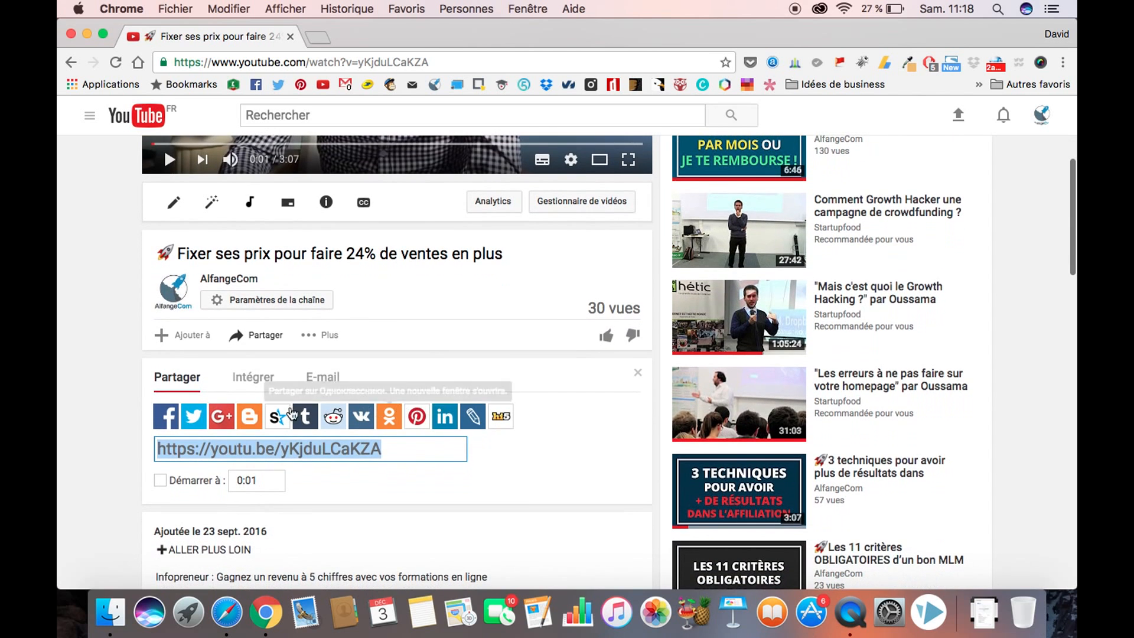
left_click(255, 384)
key("super+c")
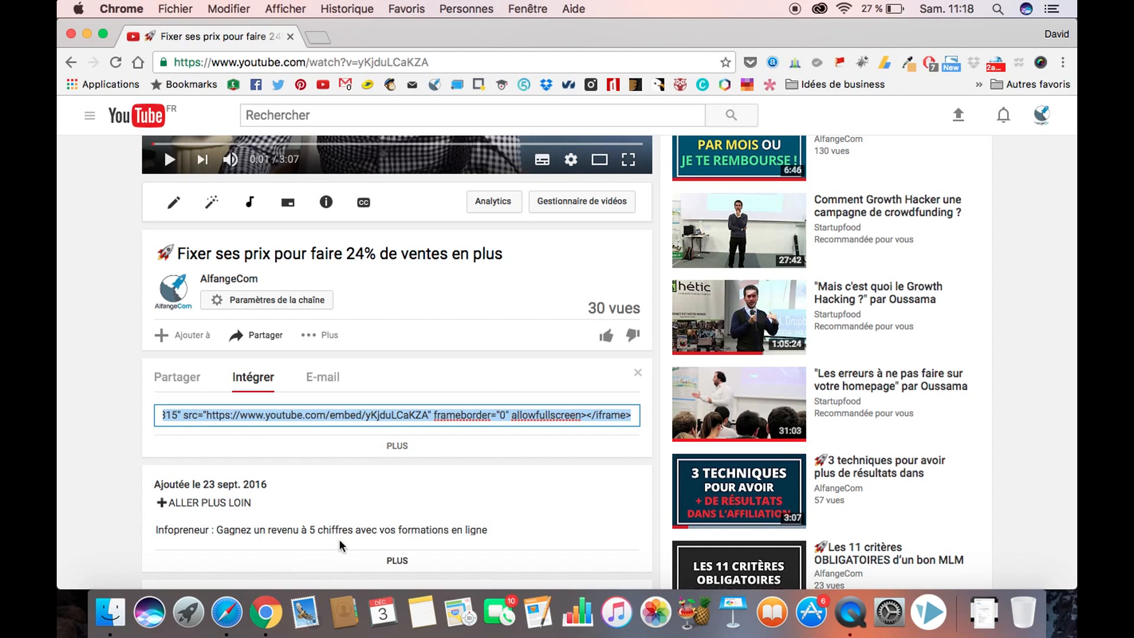
Return to Safari, paste the copied embed code as the video's iframe code, and insert the shortcode into the content
left_click(232, 619)
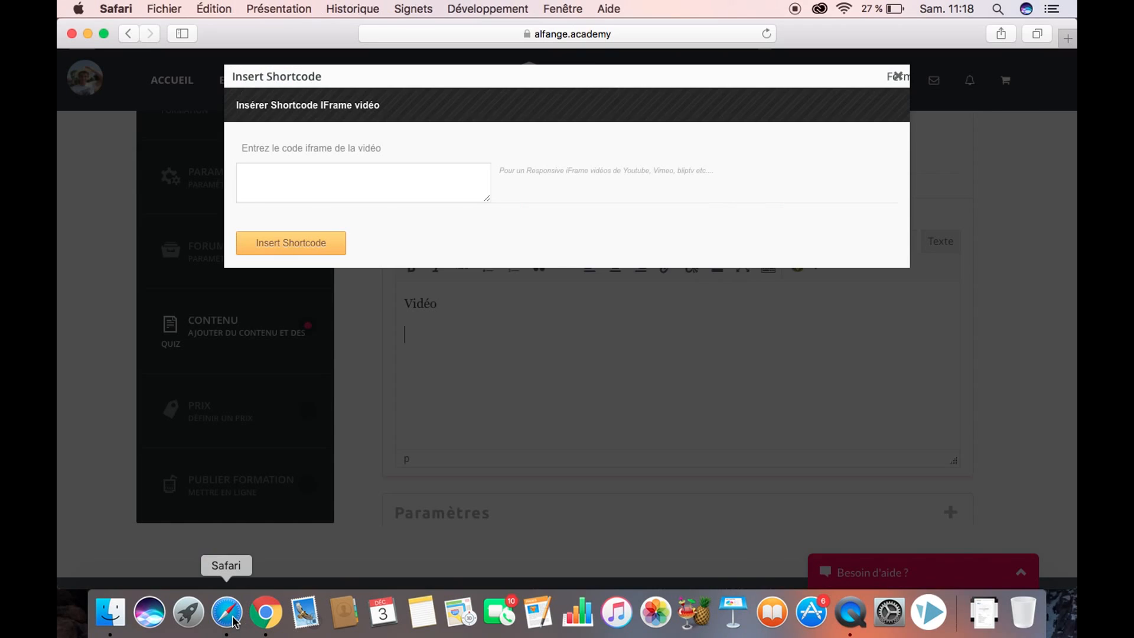
key("super+v")
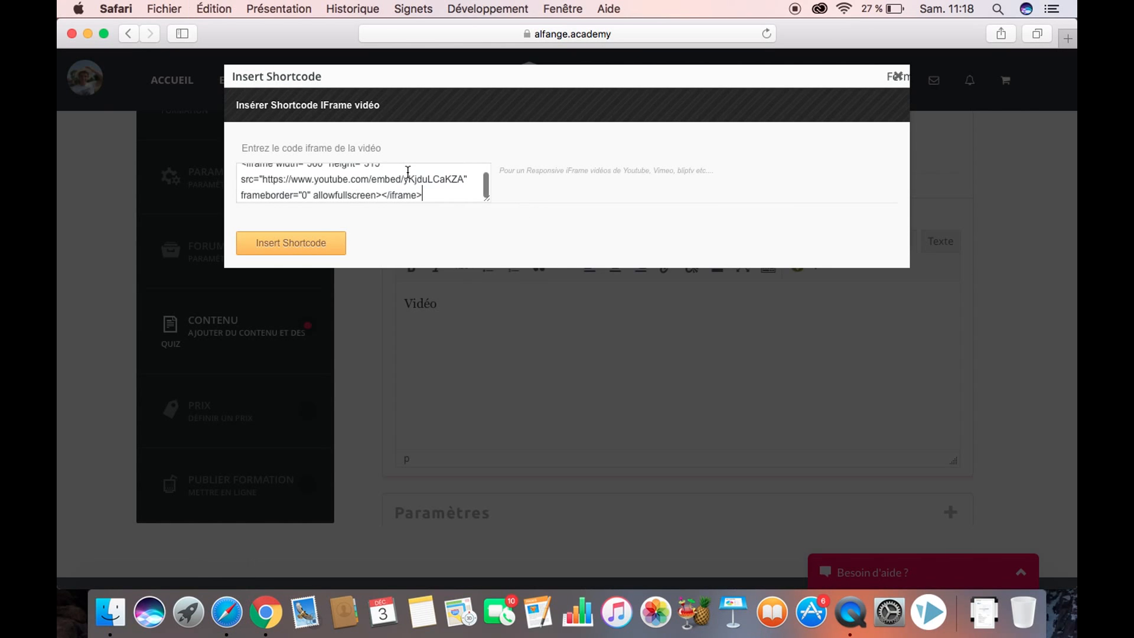
left_click(304, 246)
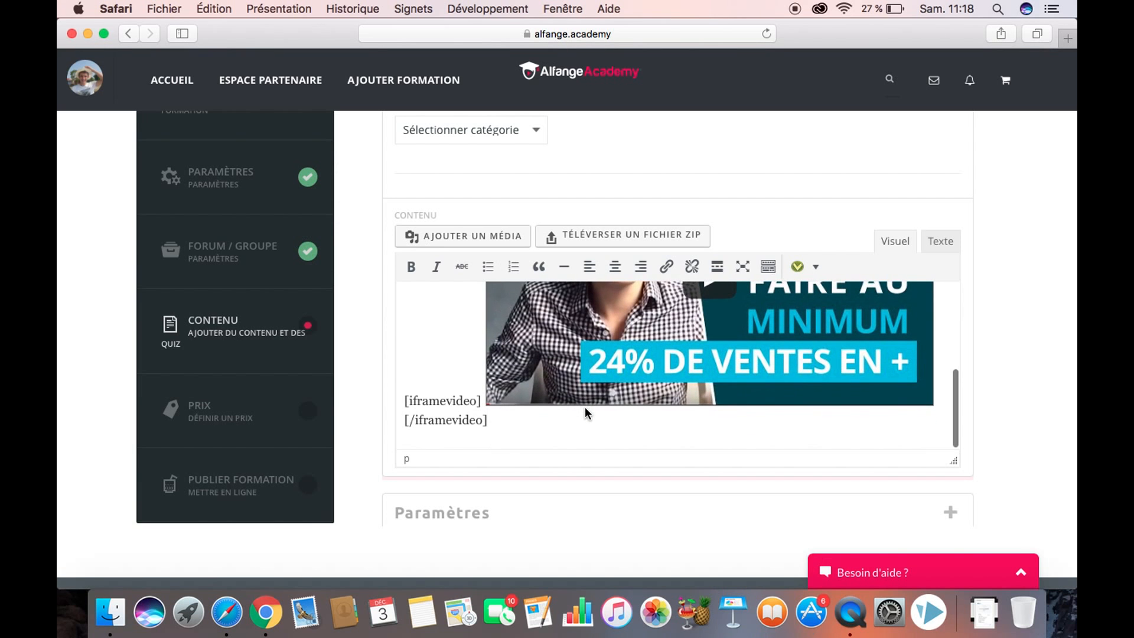
Expand the "Vidéo" content's Paramètres and set the chapter's duration and duration unit
scroll(1017, 418, "down", 3)
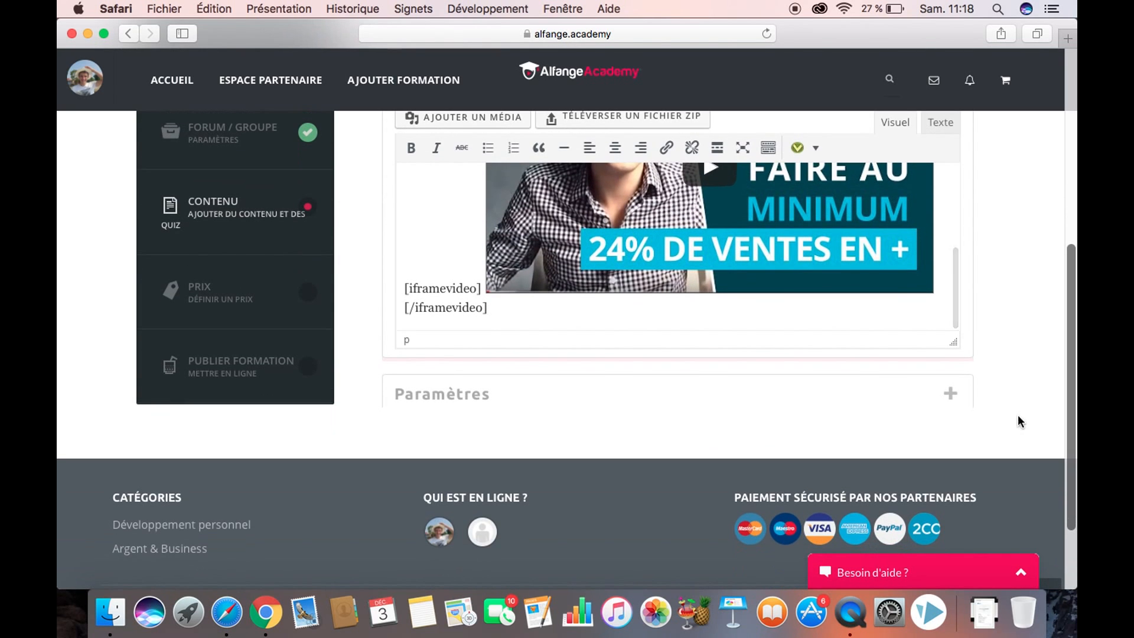
left_click(951, 394)
scroll(747, 360, "down", 5)
scroll(748, 363, "down", 1)
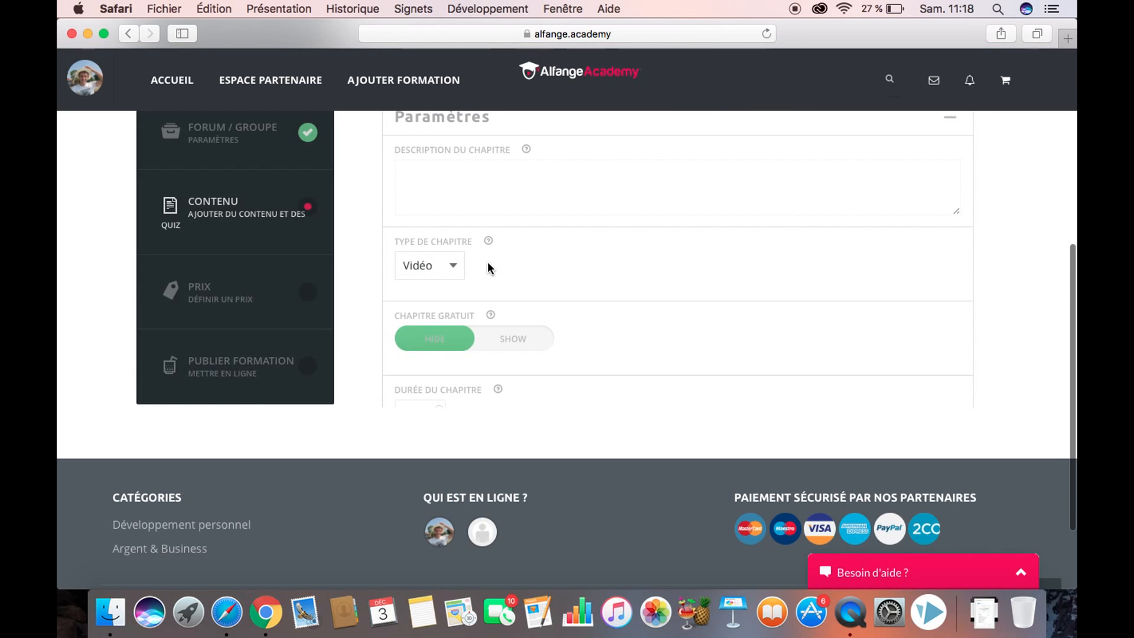
scroll(488, 261, "down", 4)
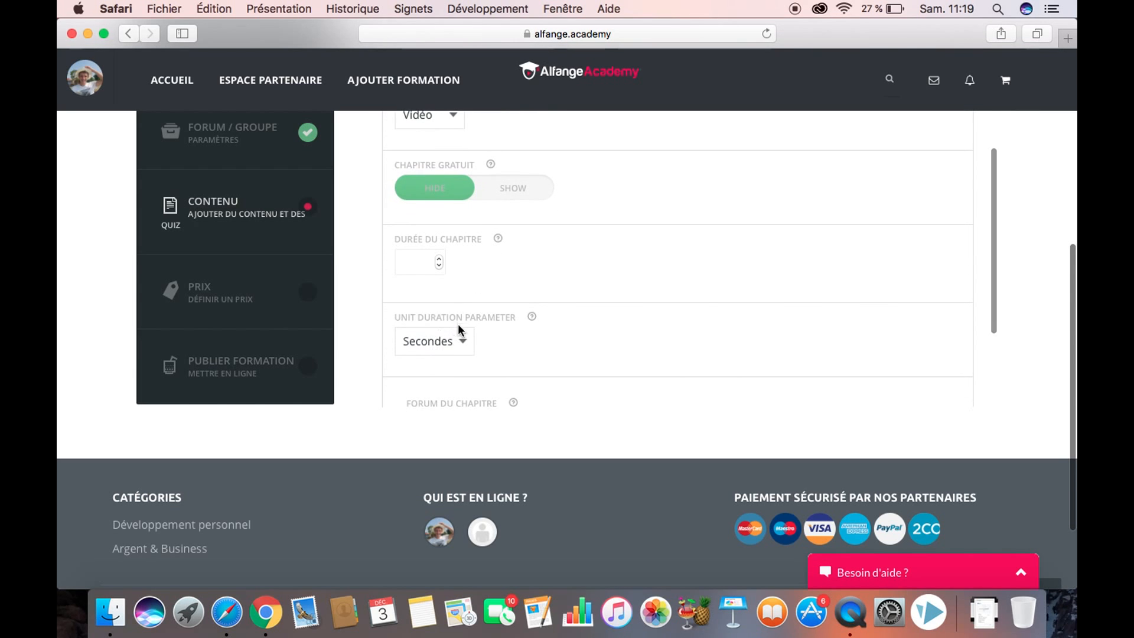
left_click(462, 335)
left_click(440, 358)
left_click(440, 258)
scroll(442, 263, "down", 5)
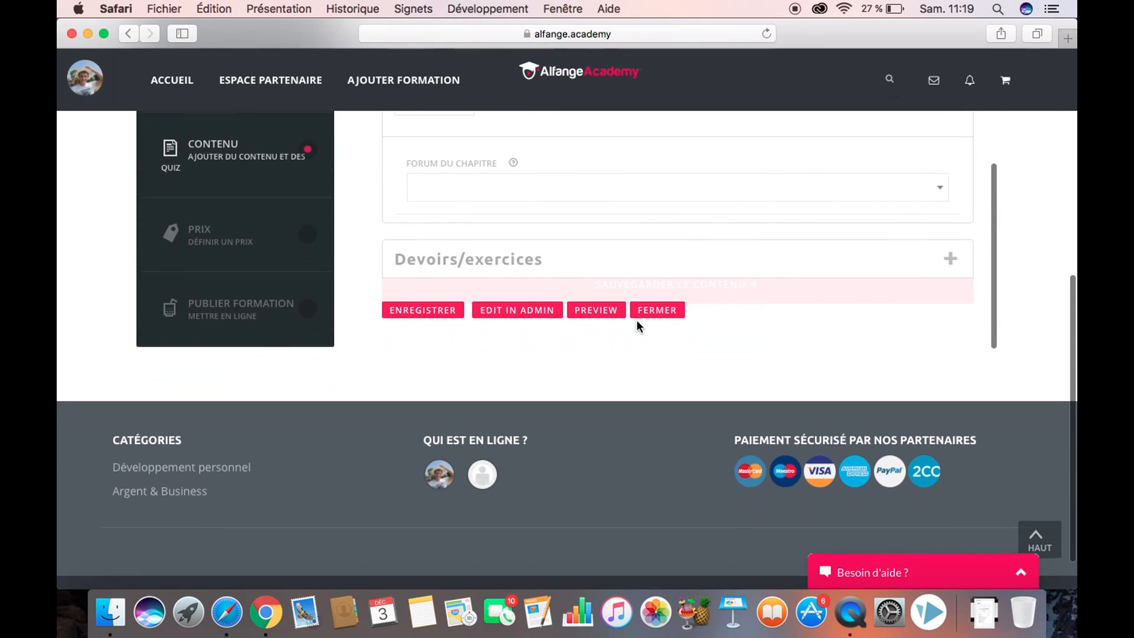
Save the "Vidéo" content, replacing its current settings, and close it to return to the course content list
left_click(435, 307)
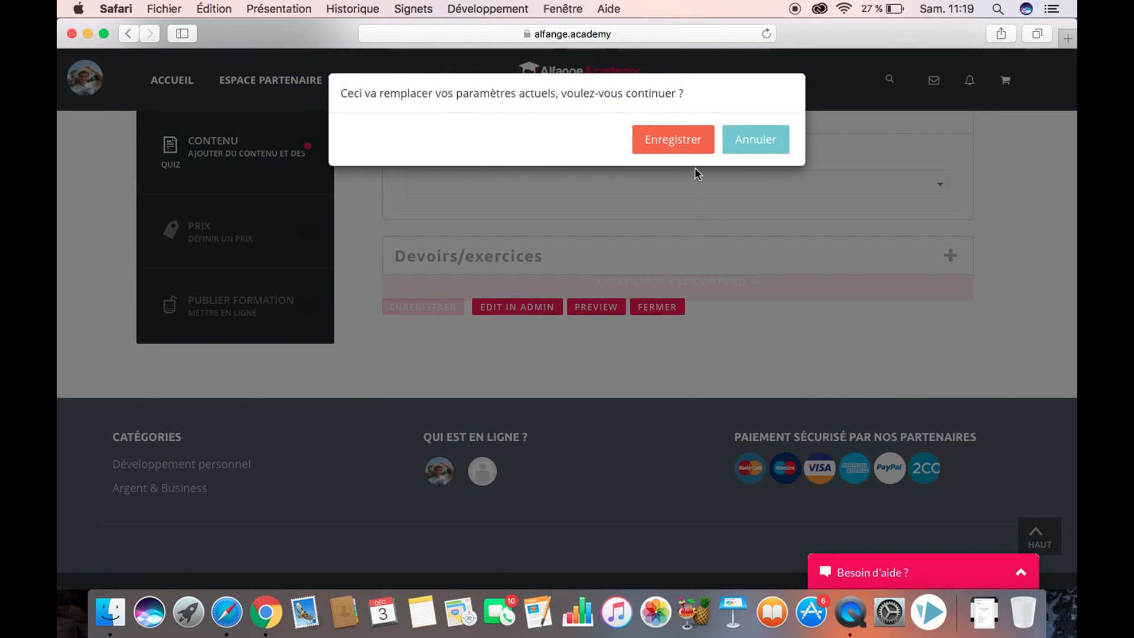
left_click(679, 128)
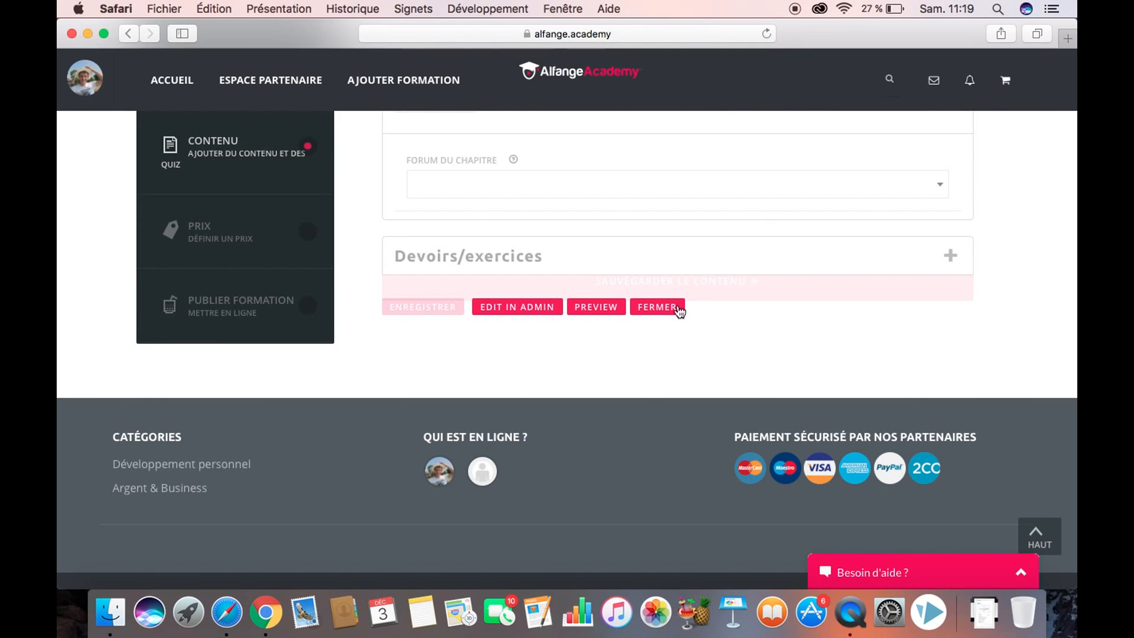
left_click(732, 314)
scroll(868, 338, "up", 5)
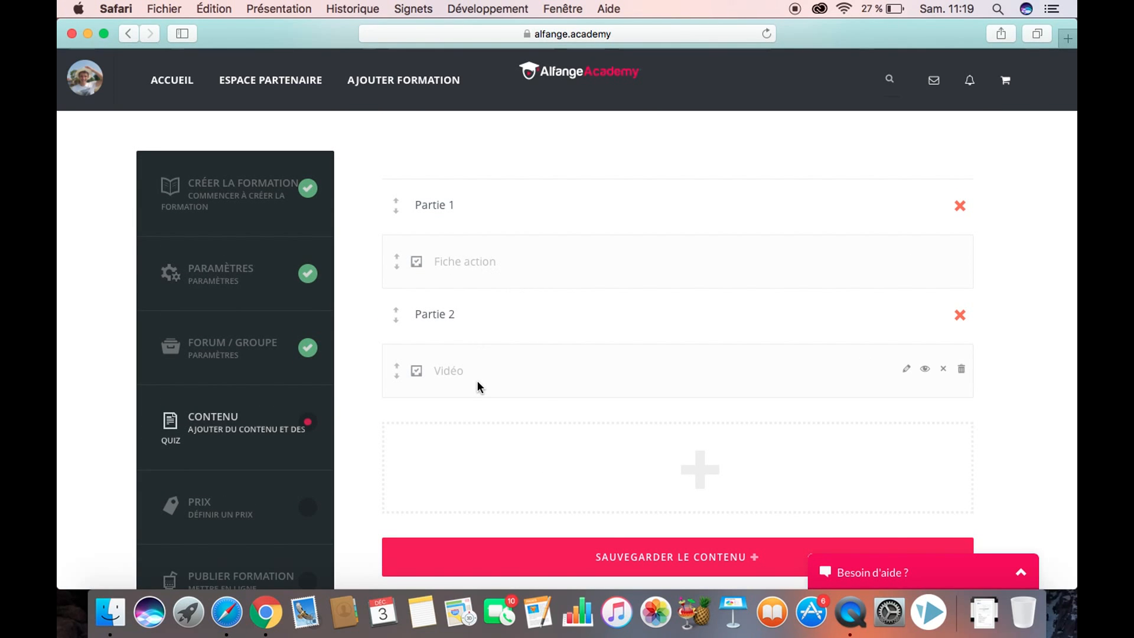
Save the course content with both sections, replacing the current course settings, and continue to the pricing stage
scroll(478, 380, "down", 3)
scroll(541, 385, "up", 2)
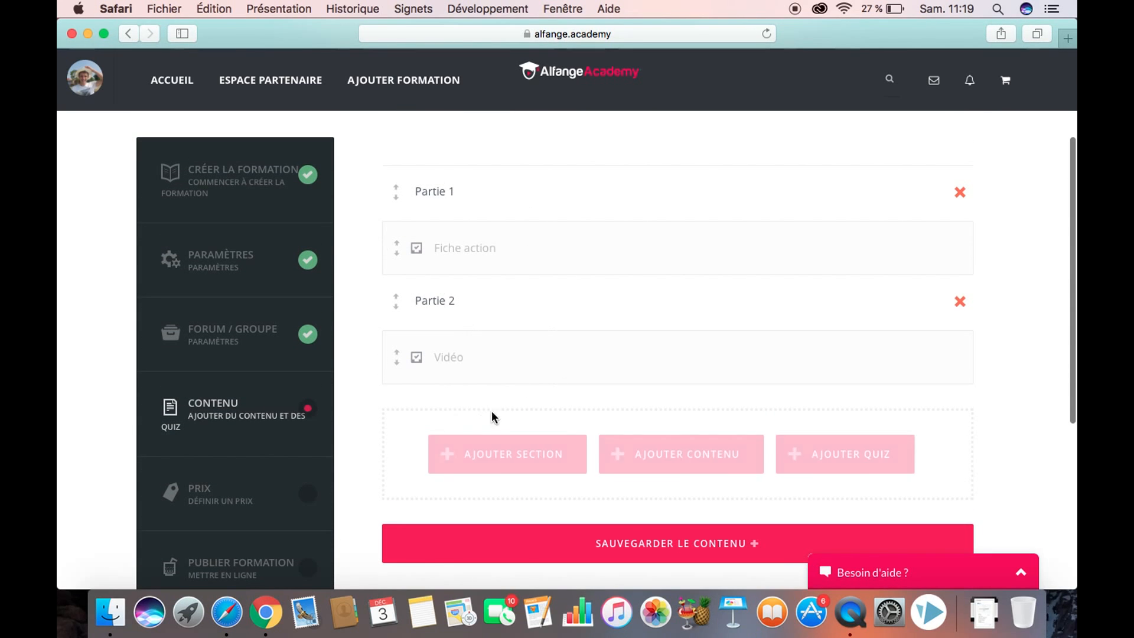
scroll(638, 488, "down", 1)
left_click(672, 512)
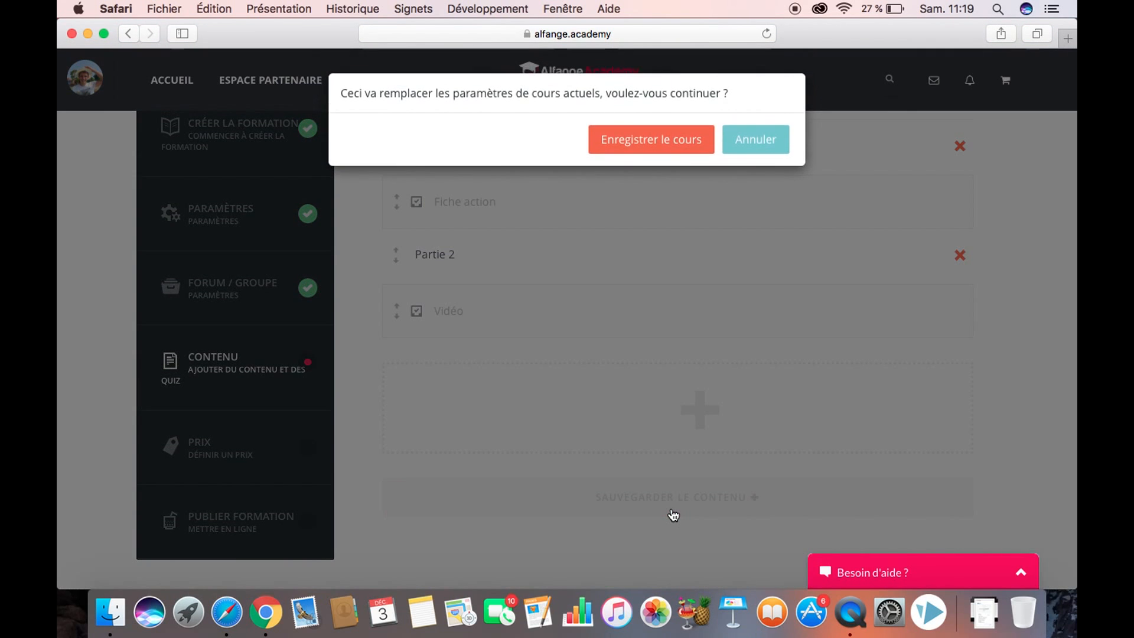
left_click(637, 143)
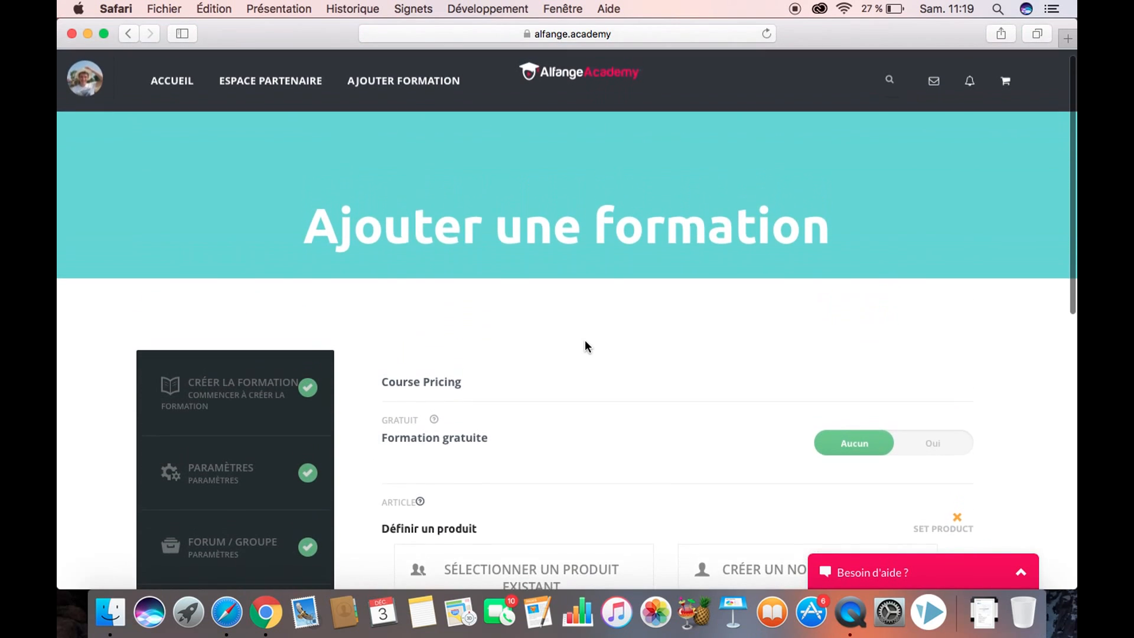
Keep the Formation gratuite option at Aucun and start a new product titled "Test" for the course
scroll(585, 341, "down", 4)
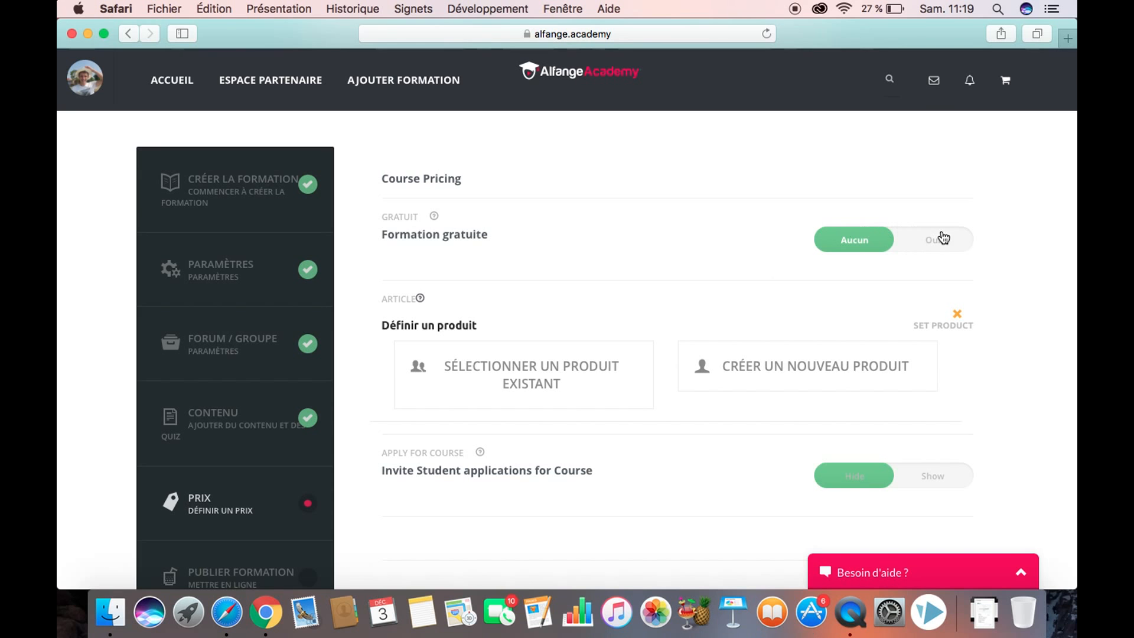
left_click(917, 243)
left_click(865, 244)
scroll(615, 271, "down", 2)
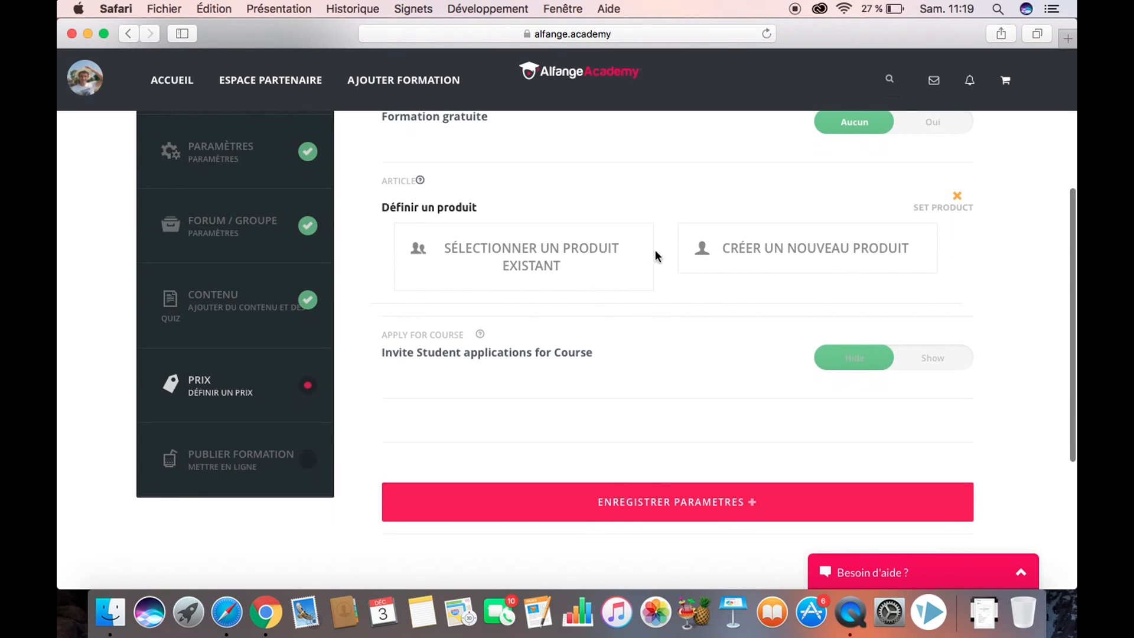
left_click(813, 254)
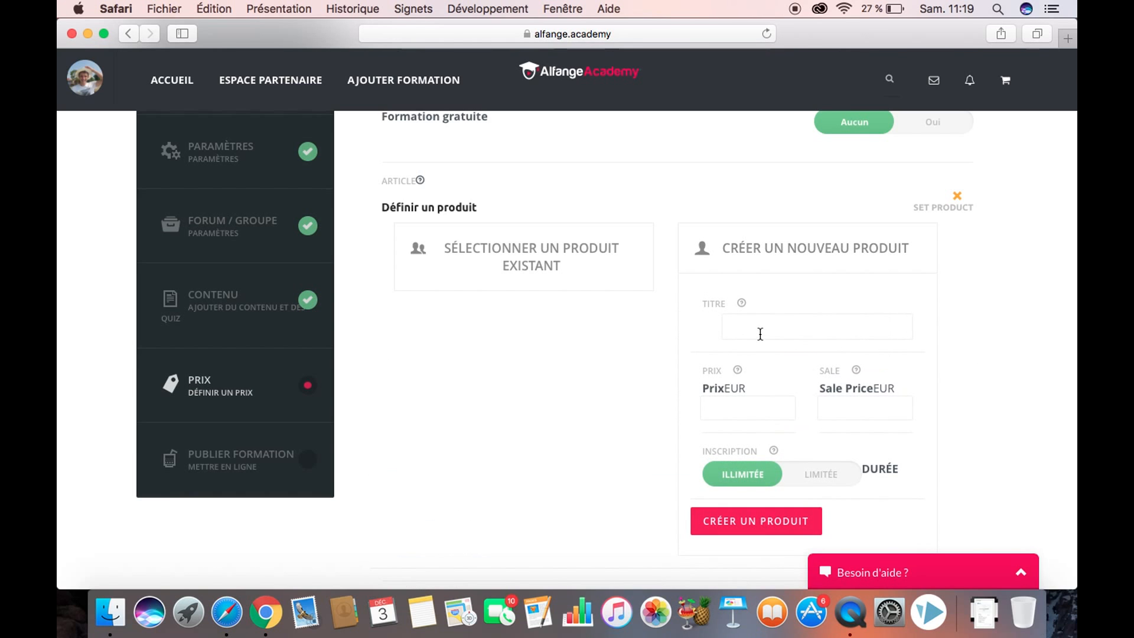
type("Test")
Set both the price and the sale price of the new product to 59 EUR and create it
scroll(808, 361, "down", 2)
left_click(741, 373)
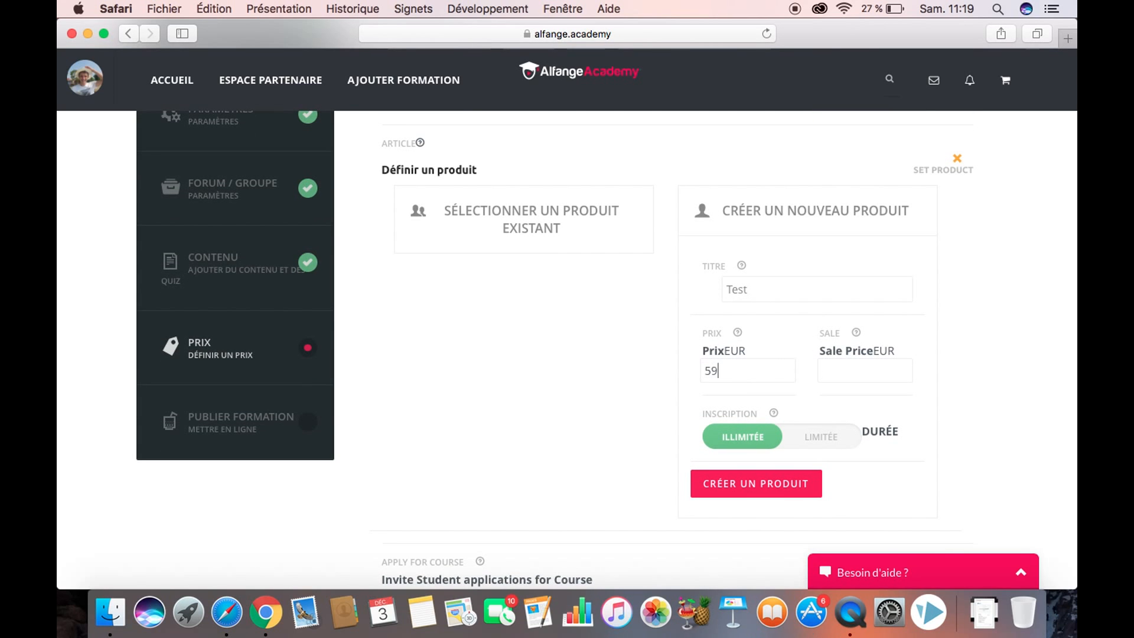
key("Tab")
type("59")
scroll(815, 392, "down", 3)
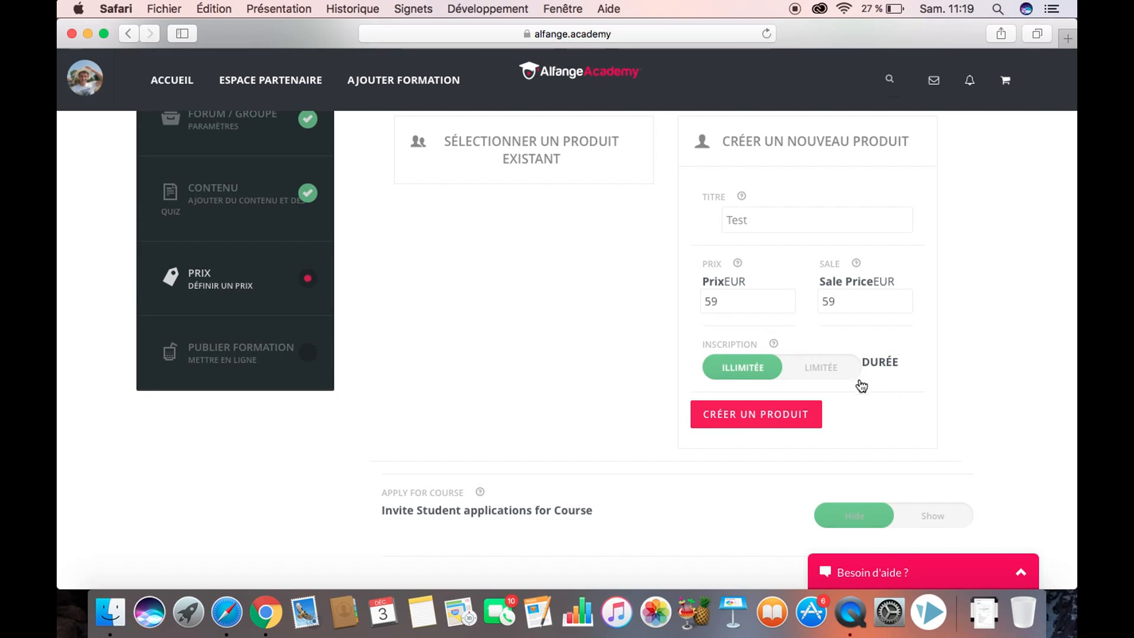
scroll(864, 371, "up", 2)
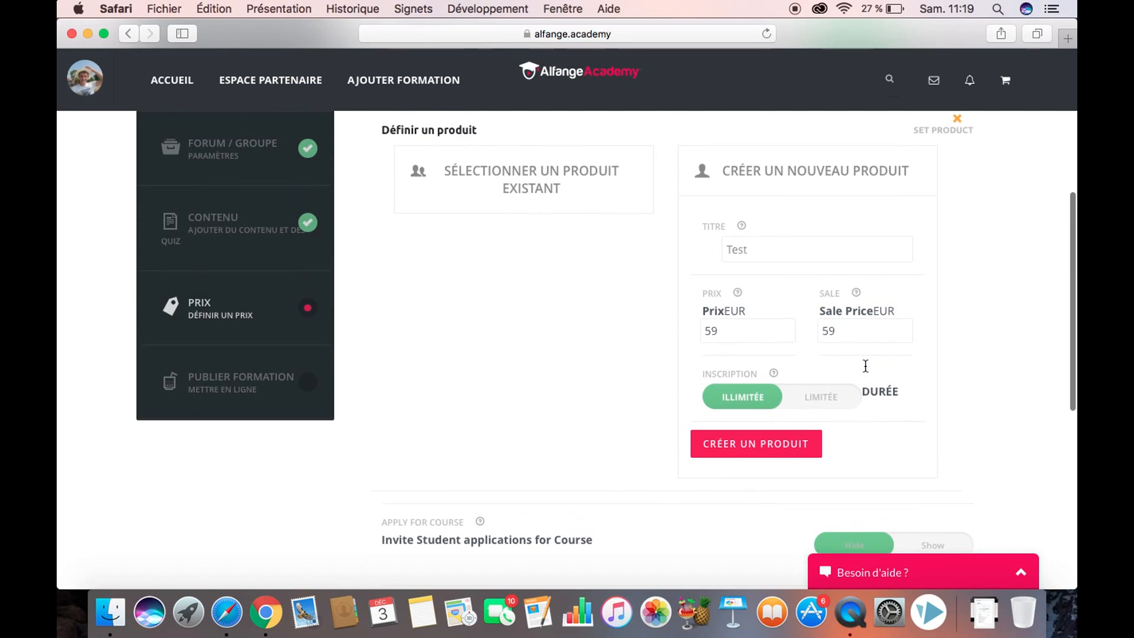
left_click(746, 453)
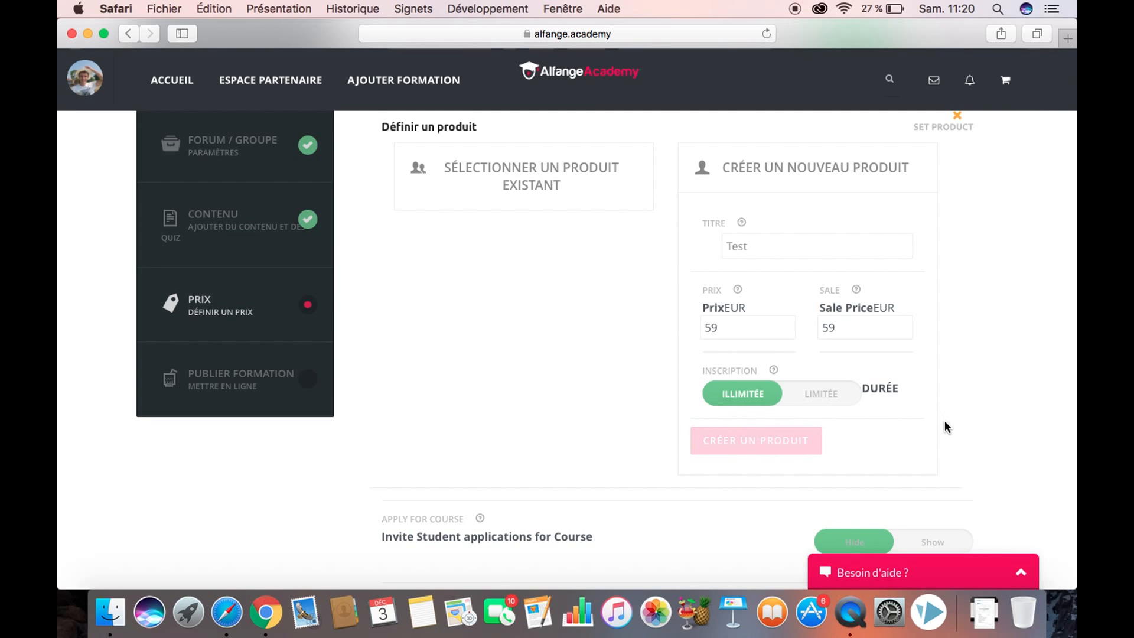
Save the pricing settings, replacing the current course settings, and continue to the publishing stage
scroll(945, 423, "down", 5)
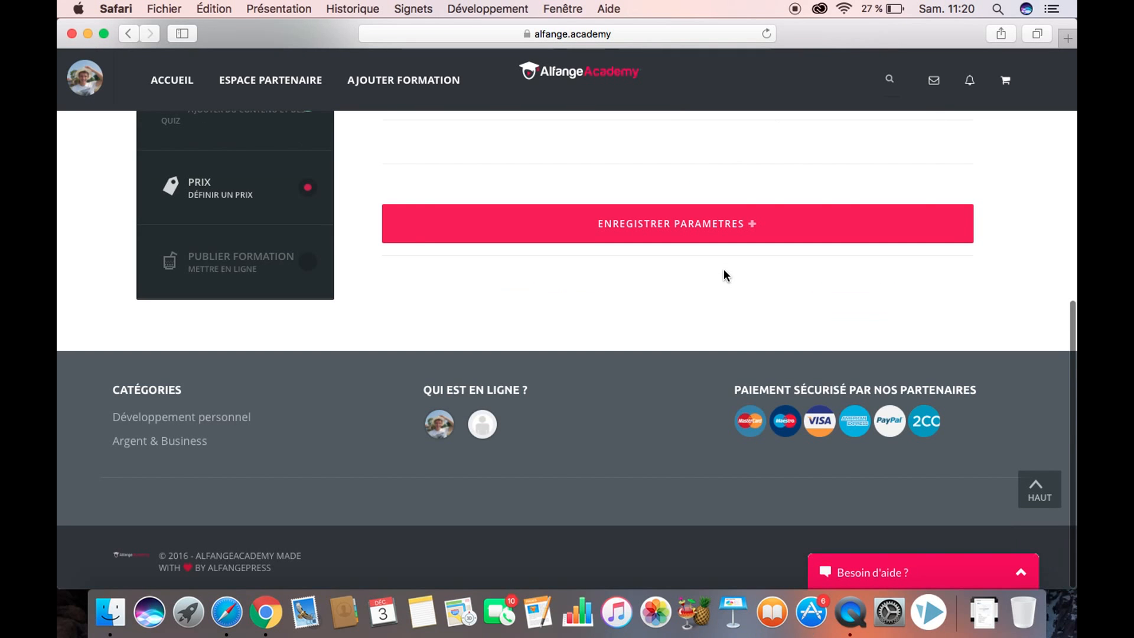
scroll(724, 269, "up", 3)
left_click(633, 397)
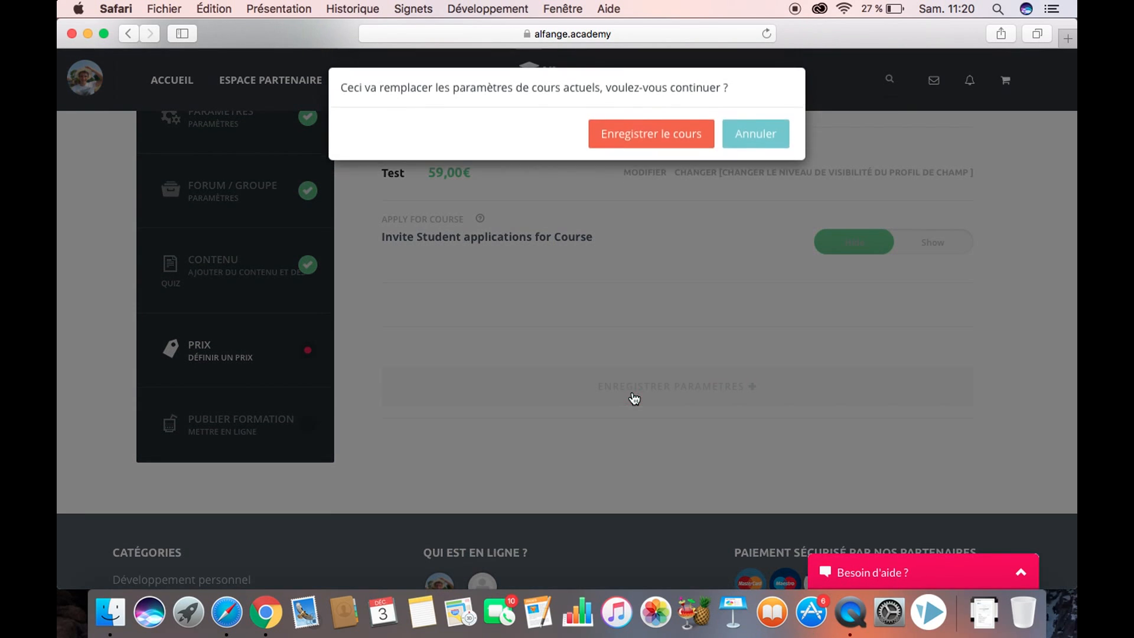
left_click(628, 126)
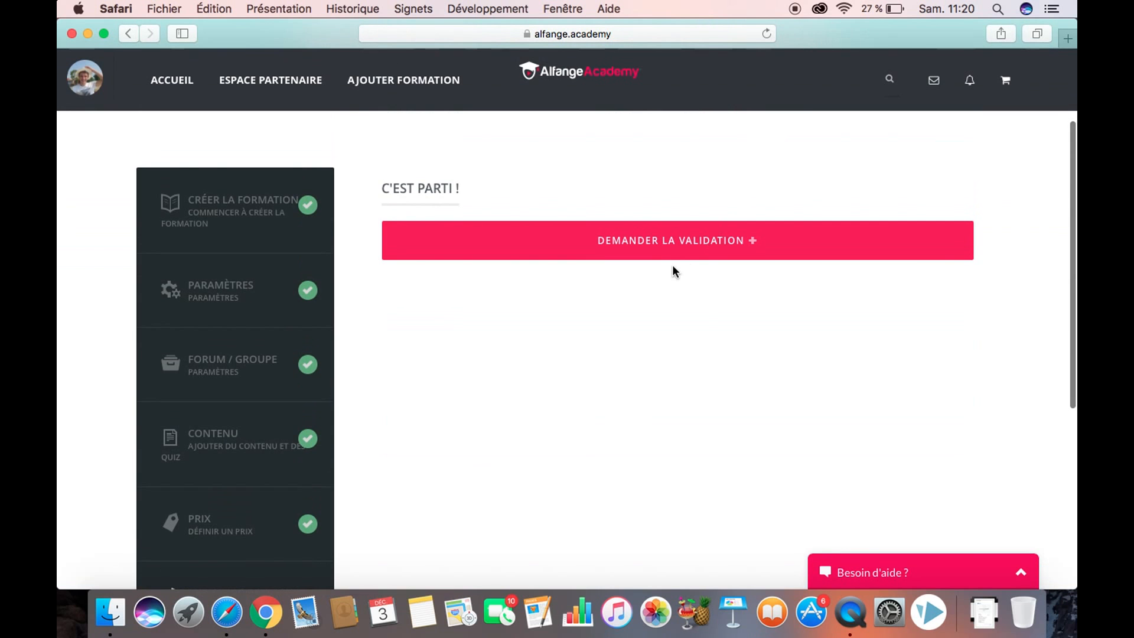
Request validation of the course and confirm saving it over the current course settings
left_click(664, 249)
left_click(664, 249)
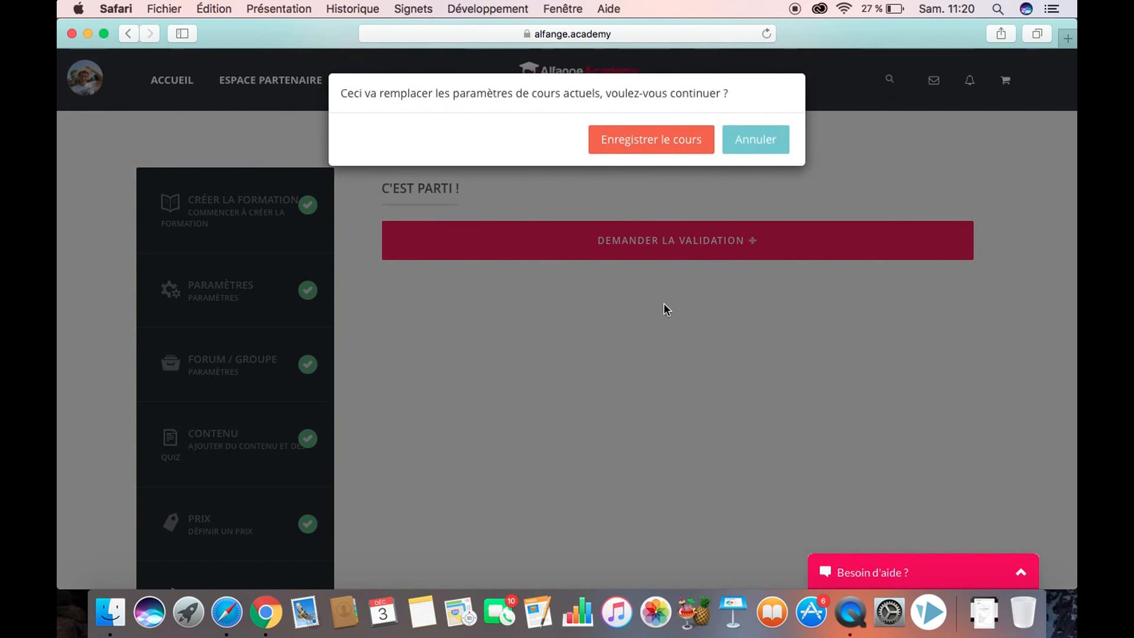
left_click(672, 417)
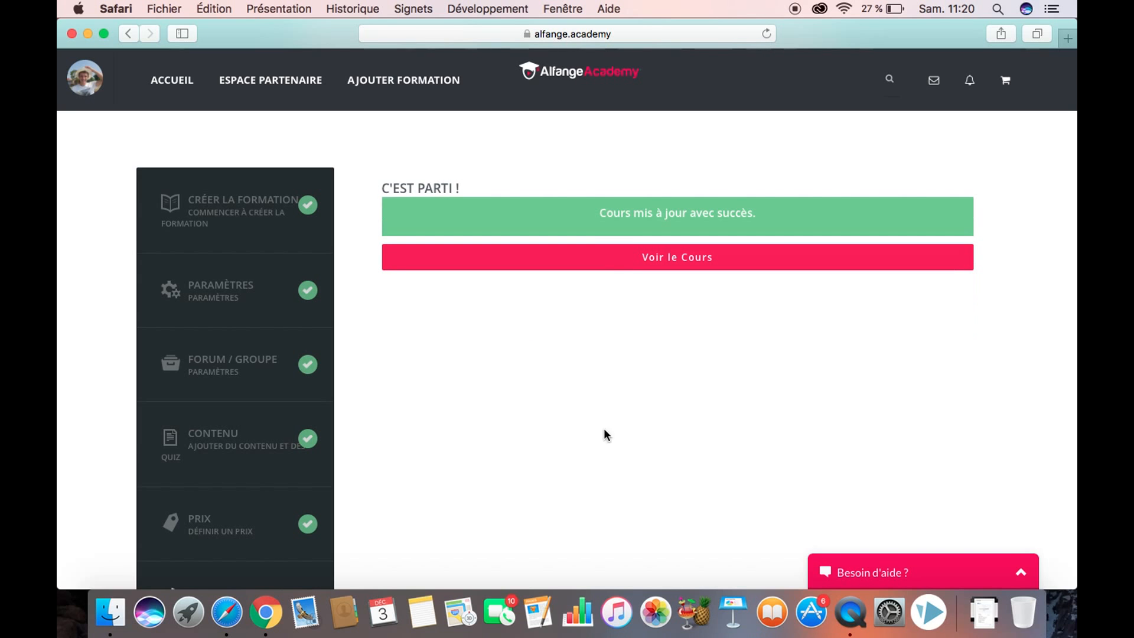
scroll(683, 402, "down", 3)
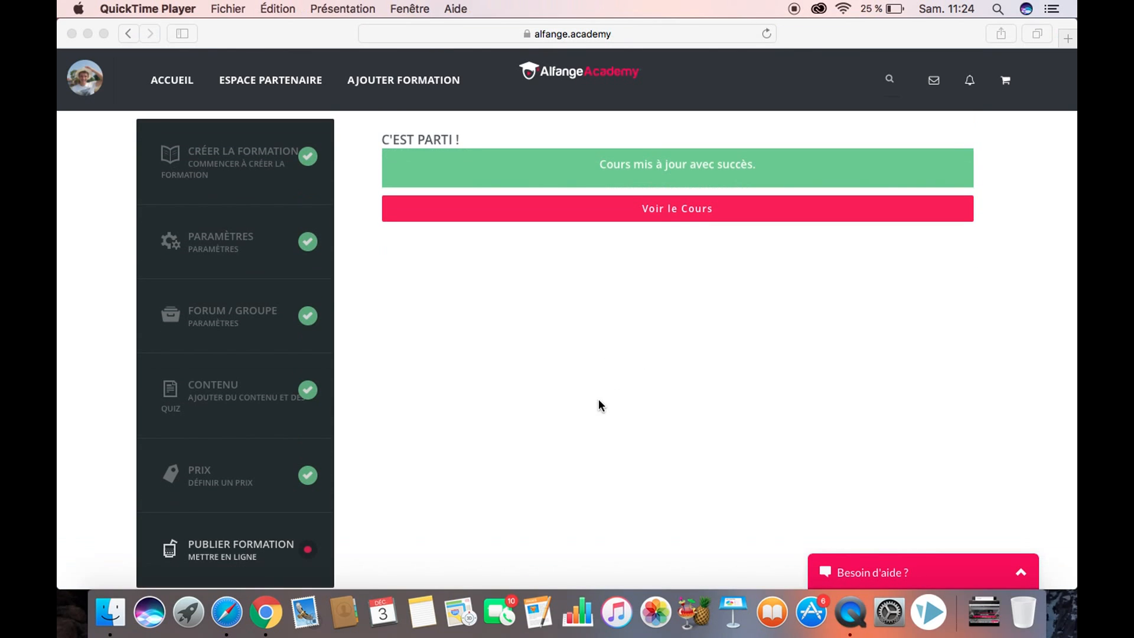